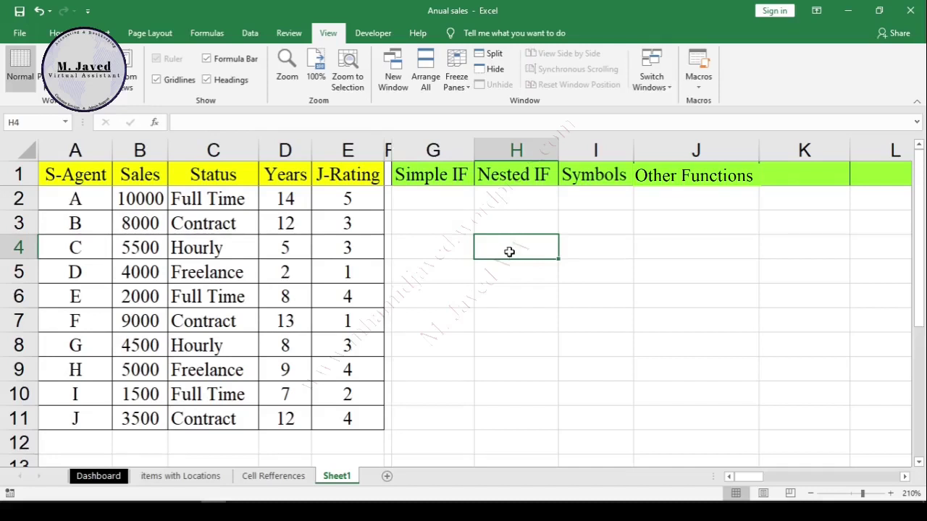
Enter =IF(B2>9000,"Excellent","Good") in G2 so agent A is rated Excellent
left_click(438, 205)
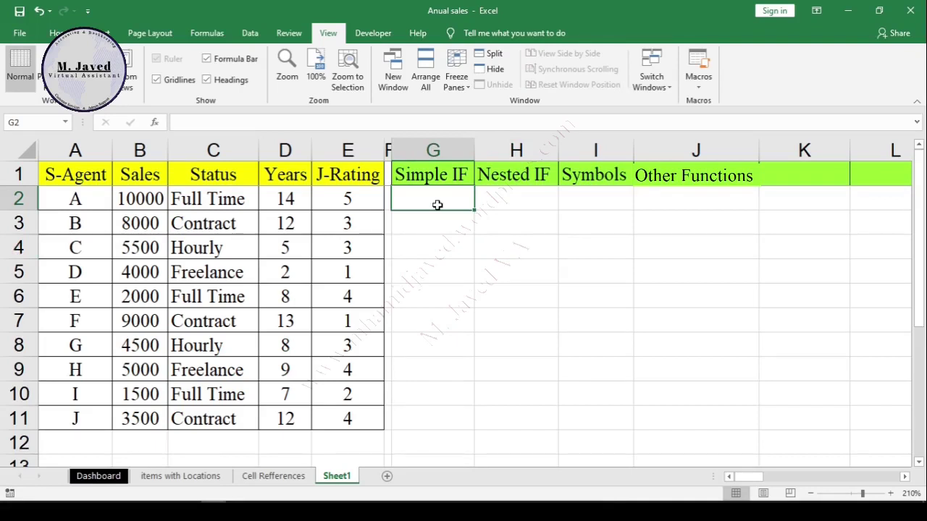
type("=")
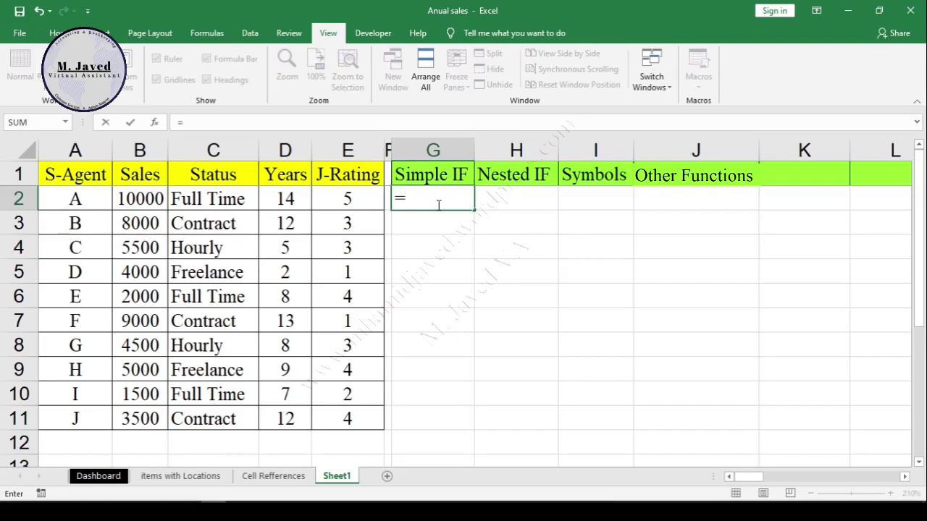
type("if")
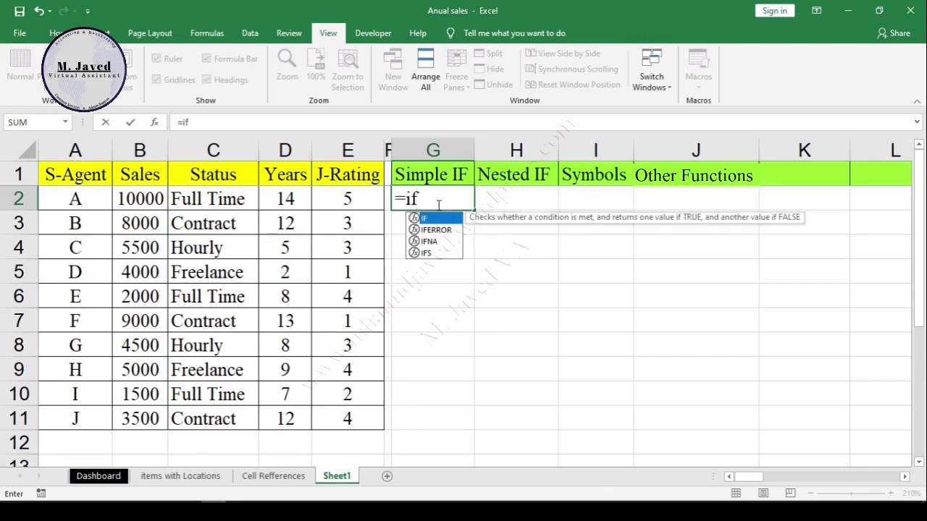
double_click(438, 221)
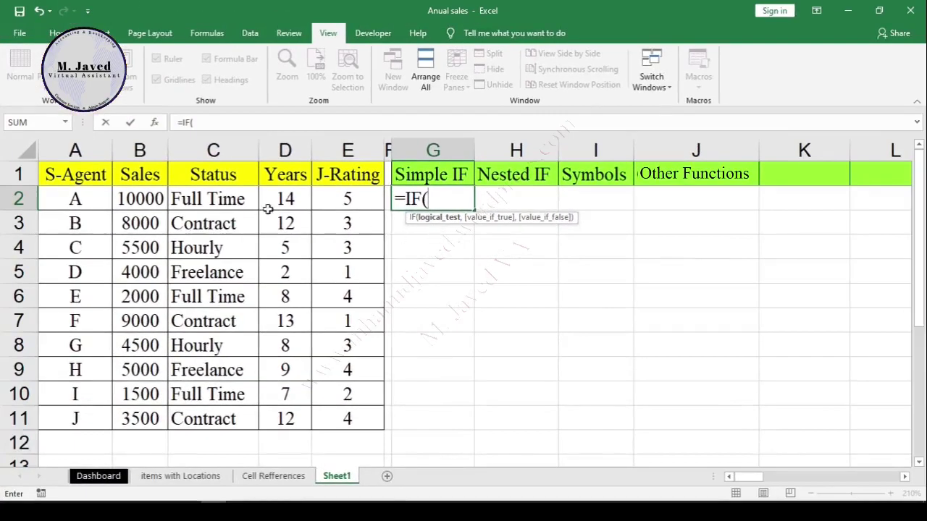
left_click(148, 199)
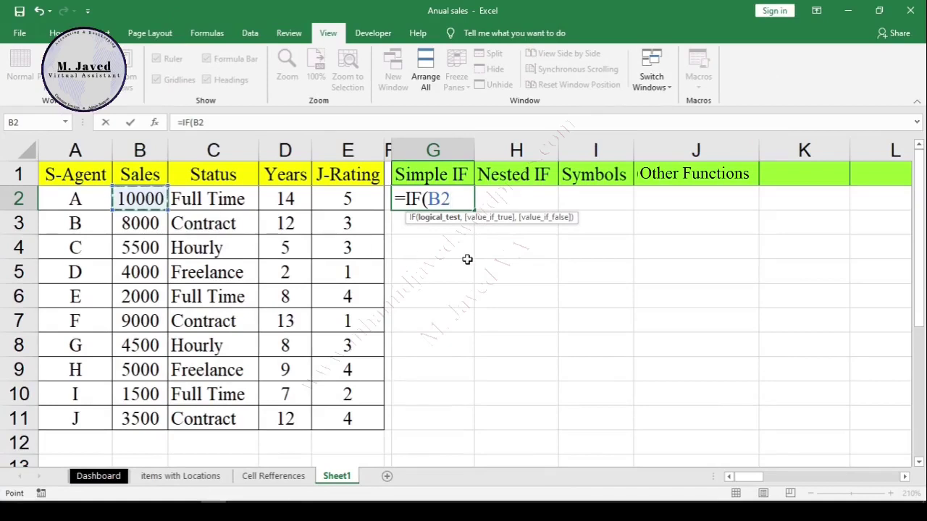
type(">9000")
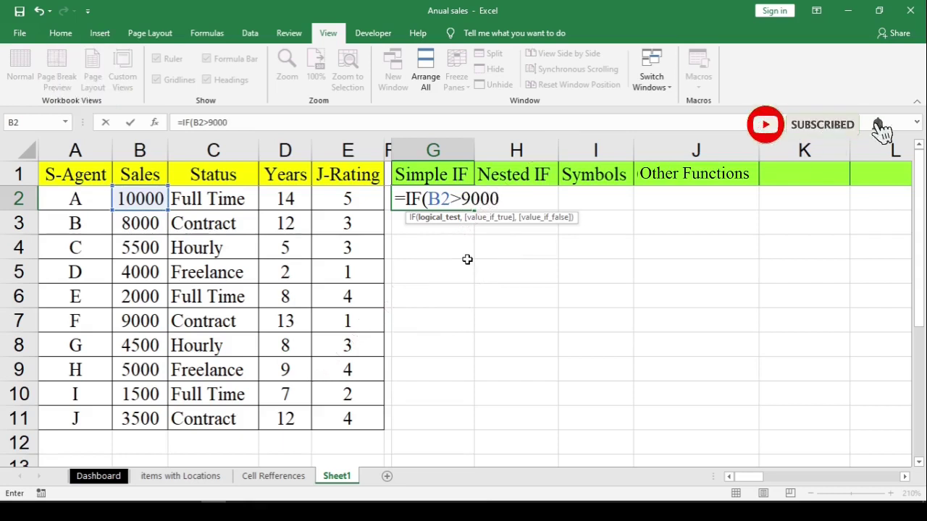
type(",")
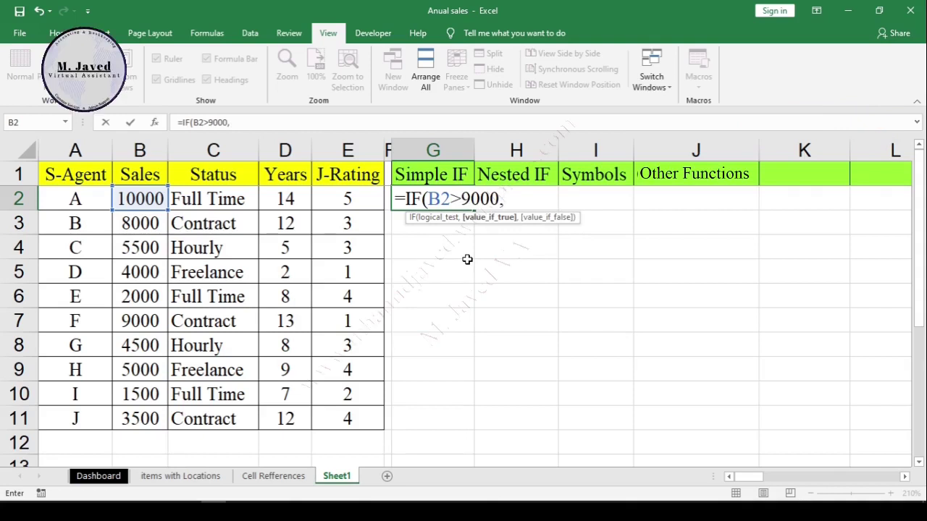
type("\"Excellent\",\"")
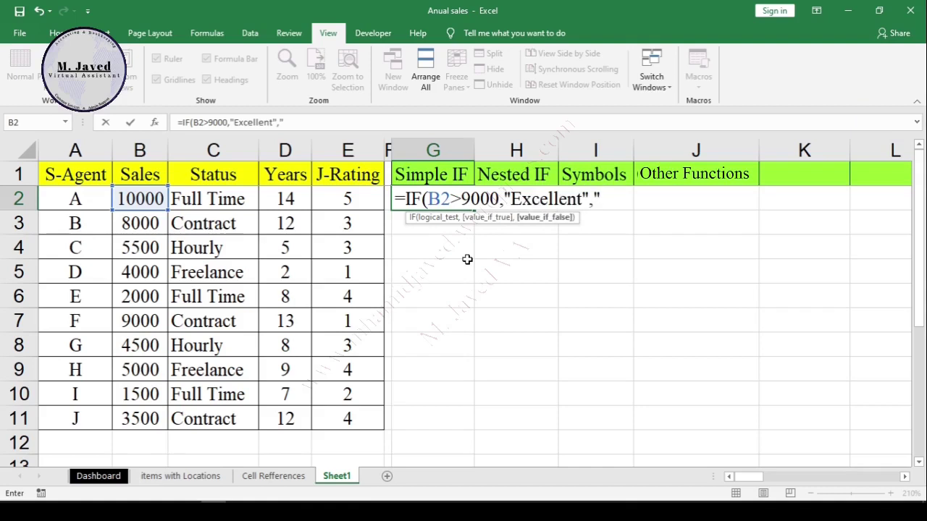
type("Need Im")
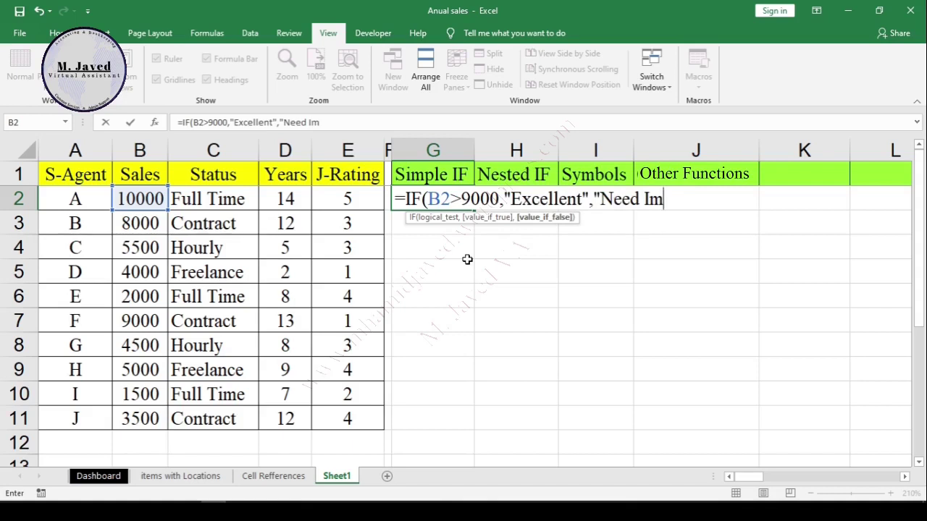
key("BackSpace")
key("BackSpace")
key("BackSpace")
key("BackSpace")
key("BackSpace")
key("BackSpace")
key("BackSpace")
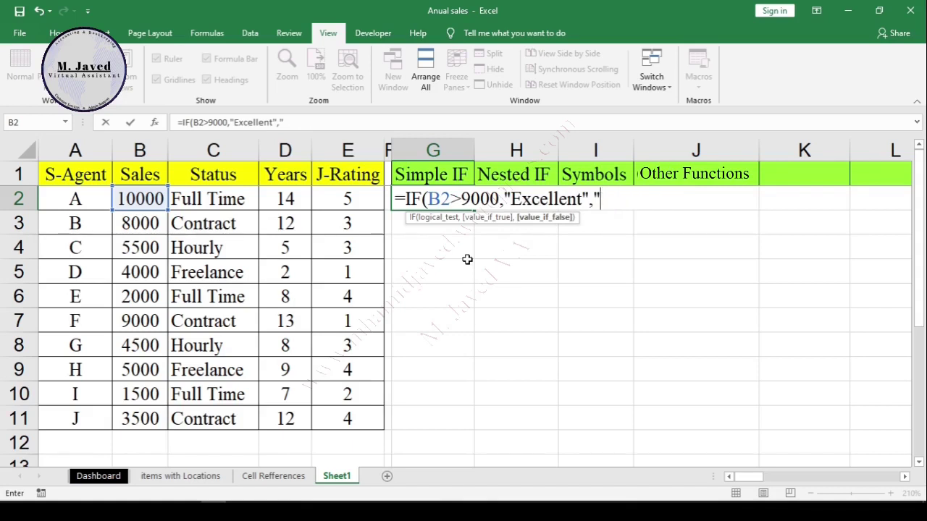
type("Good\"")
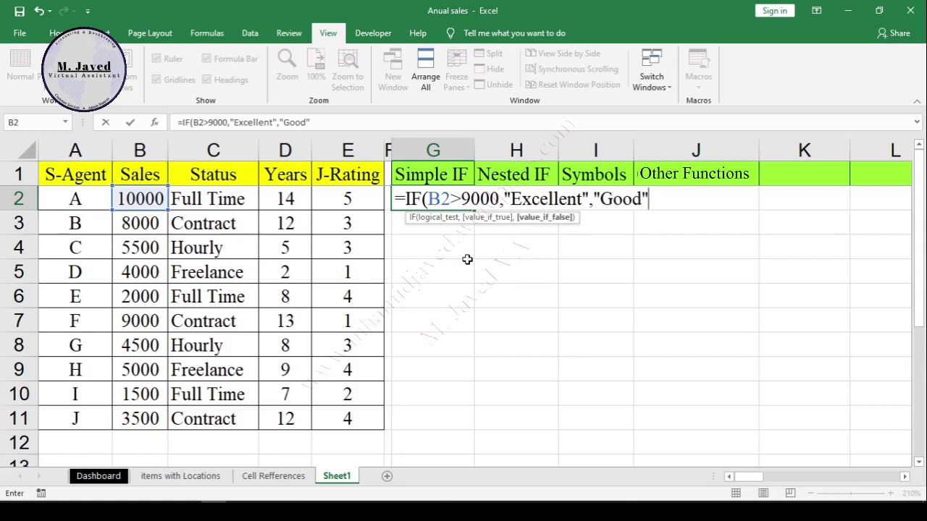
type(")")
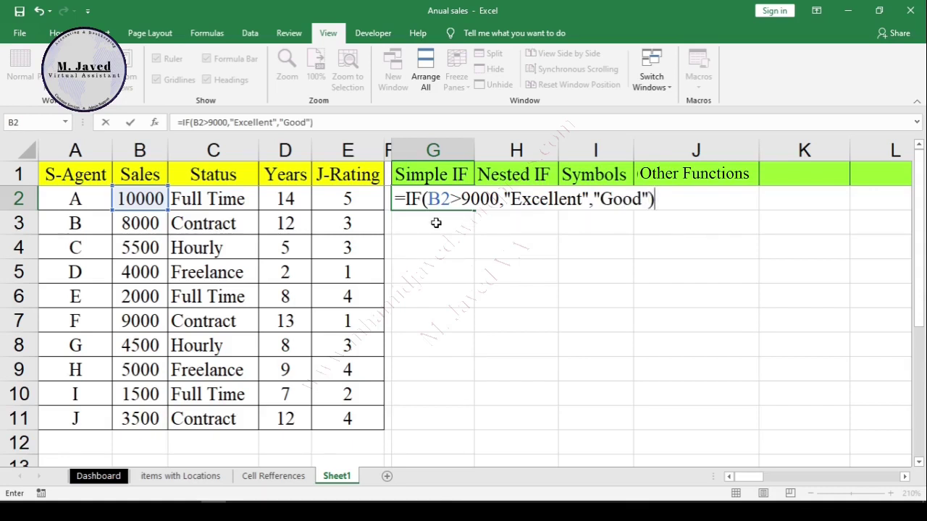
key("Return")
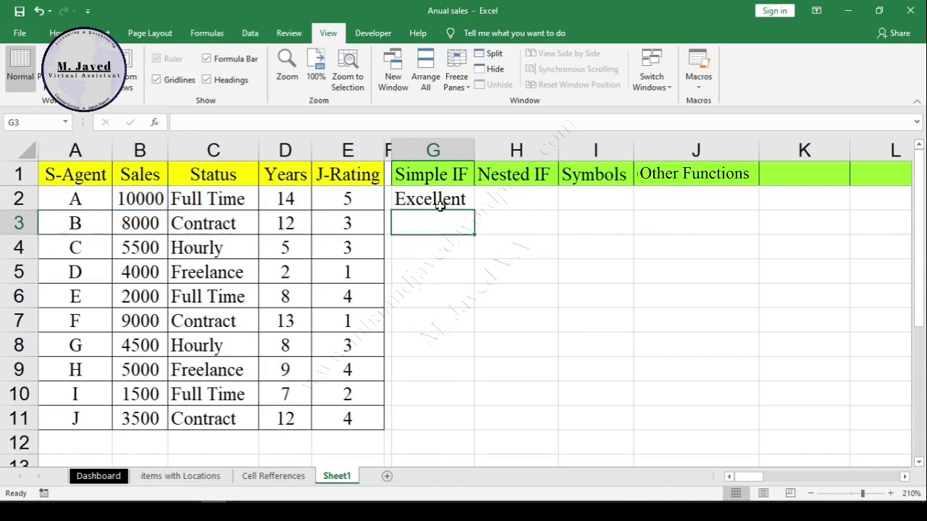
Fill the G2 Simple IF formula down through G11 for all ten agents
left_click(440, 201)
left_click_drag(474, 210, 488, 429)
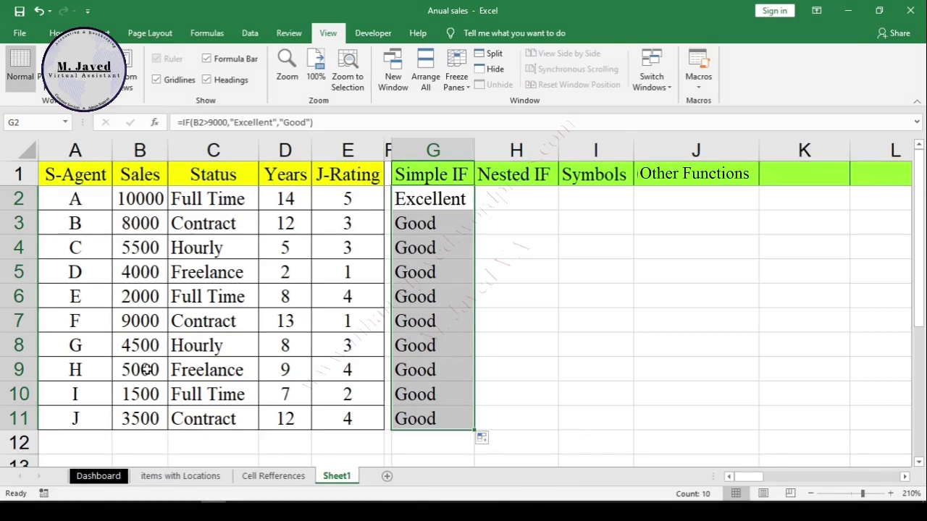
left_click(146, 369)
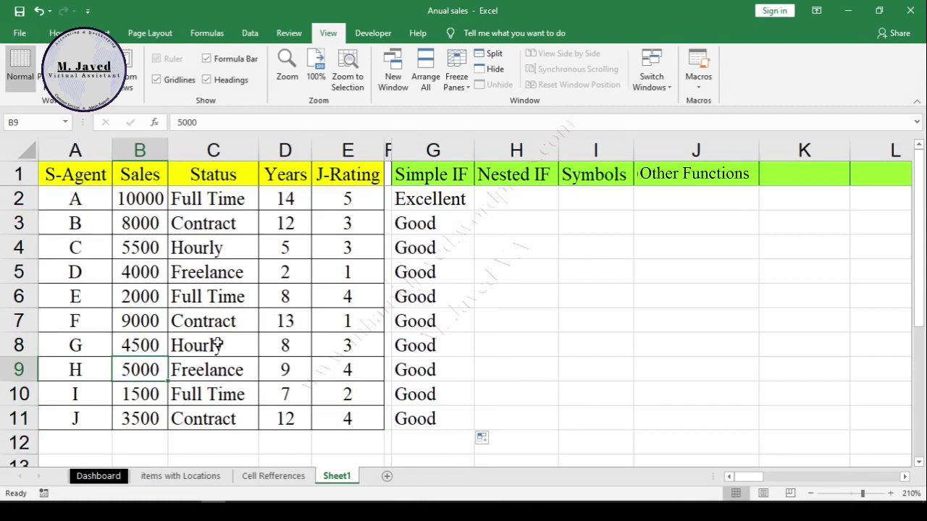
Change agent H's sales in B9 to 9500, then check G9's rating and G2's formula
type("9500")
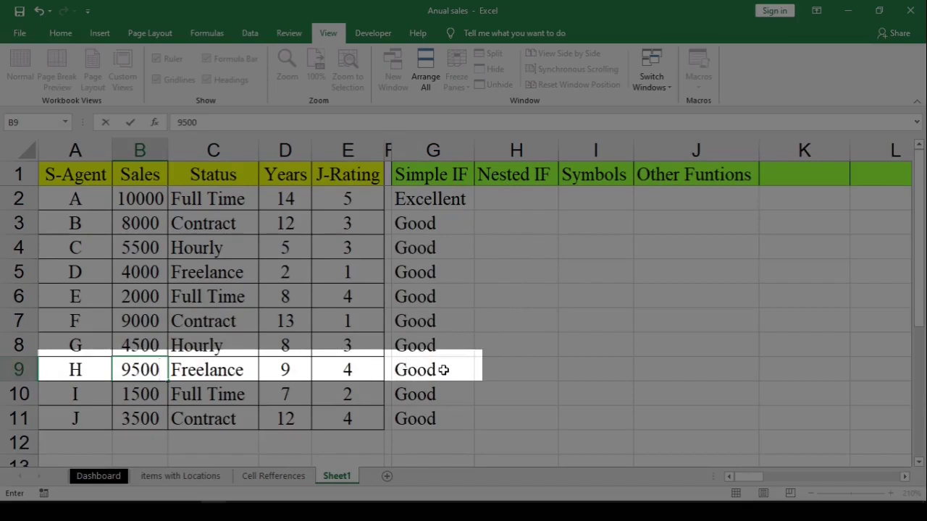
left_click(443, 370)
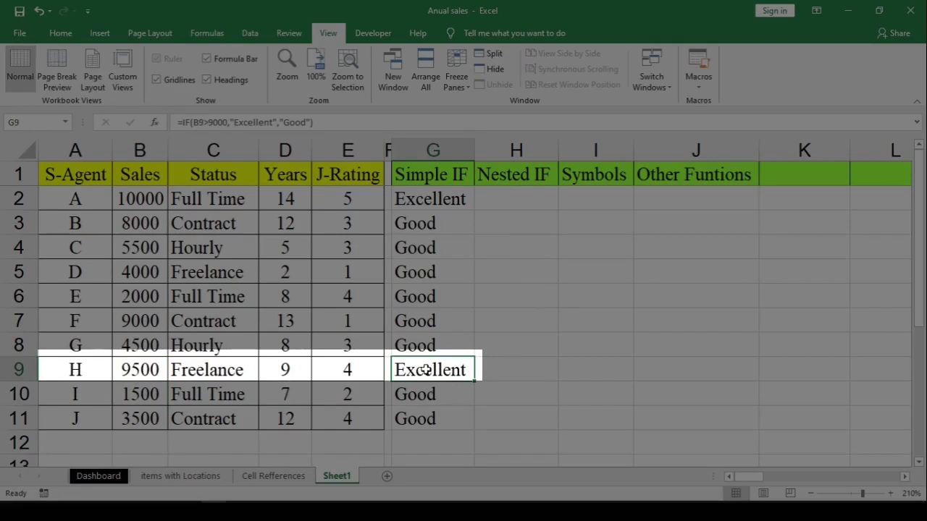
left_click(438, 209)
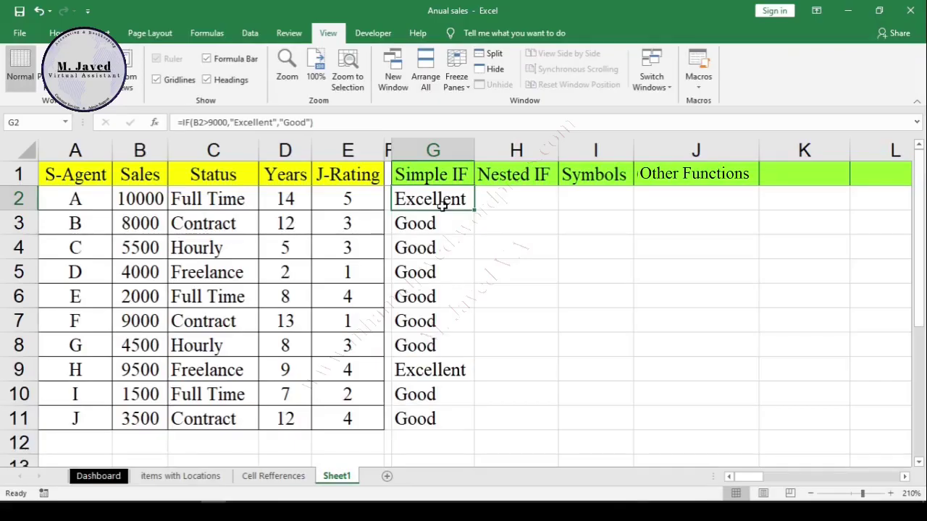
Hide column G containing the Simple IF ratings
right_click(448, 153)
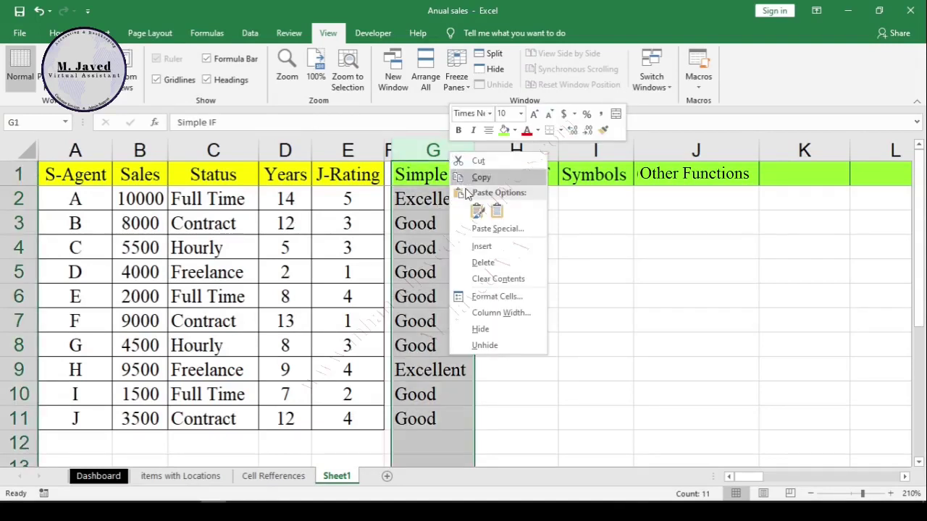
left_click(506, 338)
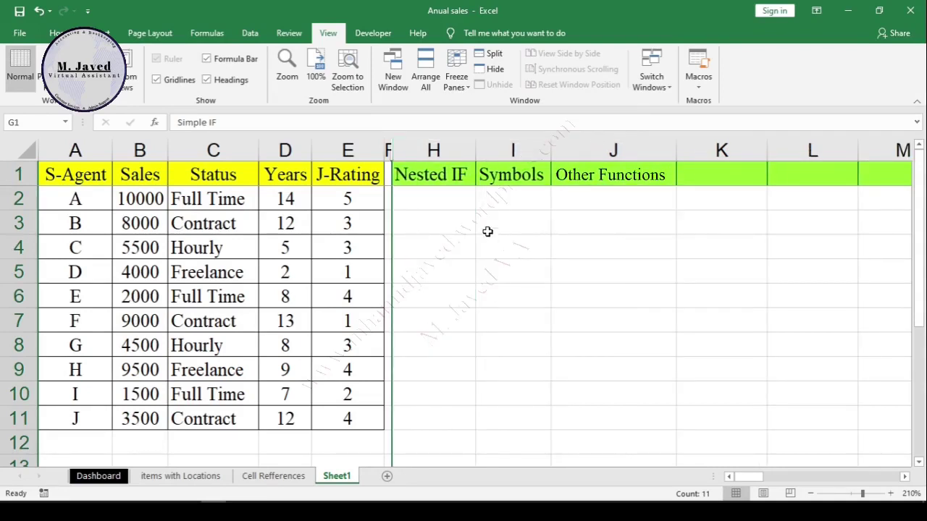
left_click(450, 202)
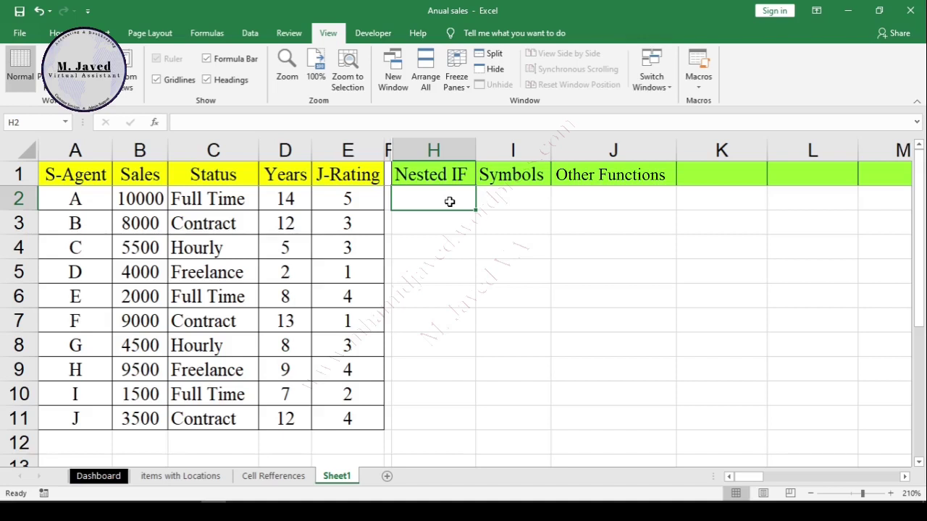
Begin H2 with =IF(B2>9000,"Promotion","Excellent" and move the edit point back inside it
type("=IF(")
left_click(145, 199)
type(">9000,\"Promotion\"")
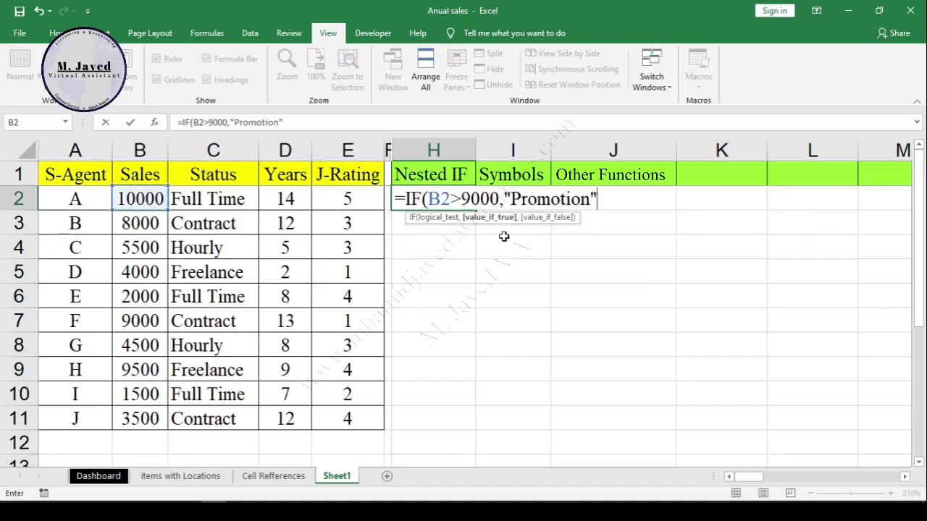
type(",\"Excellent\"")
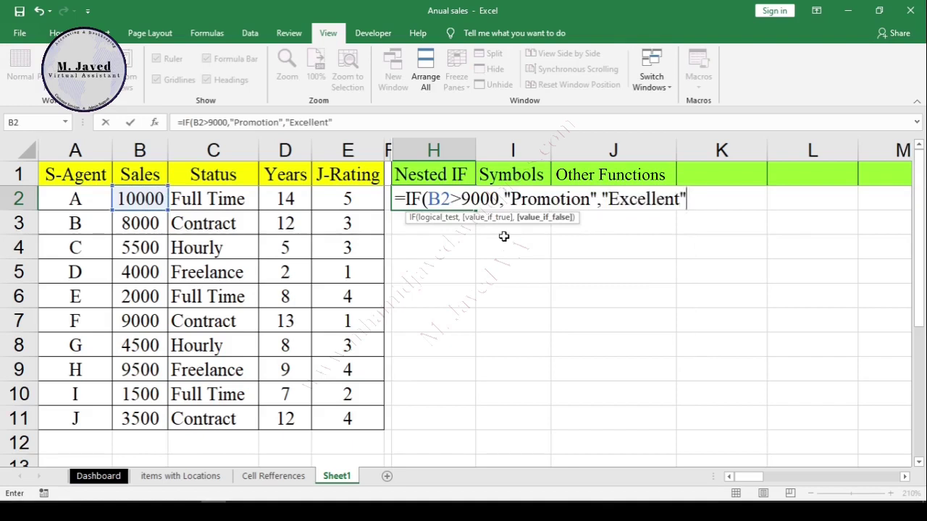
key("F2")
key("Left")
key("Left")
key("Left")
key("Left")
key("Left")
key("Left")
key("Left")
key("Left")
key("Left")
key("Left")
key("Left")
key("Left")
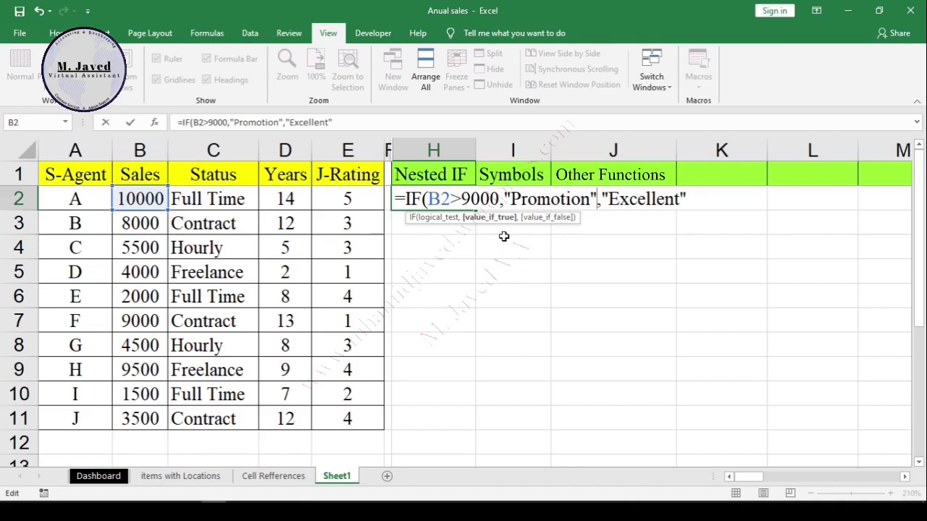
Nest IF(B2>=7000, in front of the "Excellent" result in H2
key("Right")
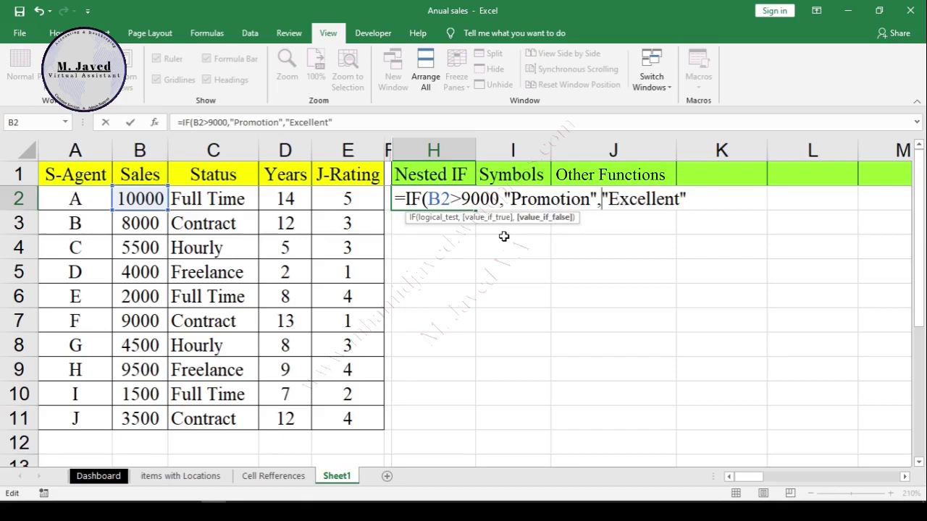
type("if")
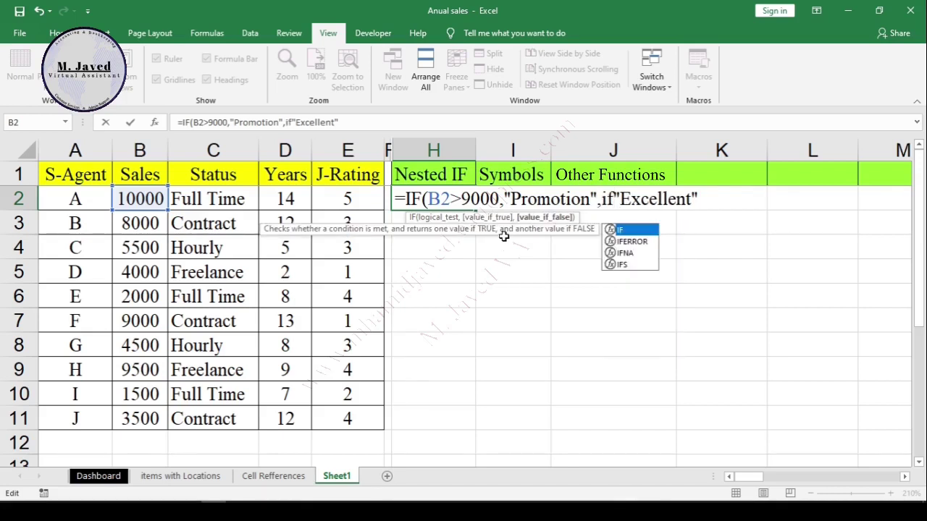
key("Tab")
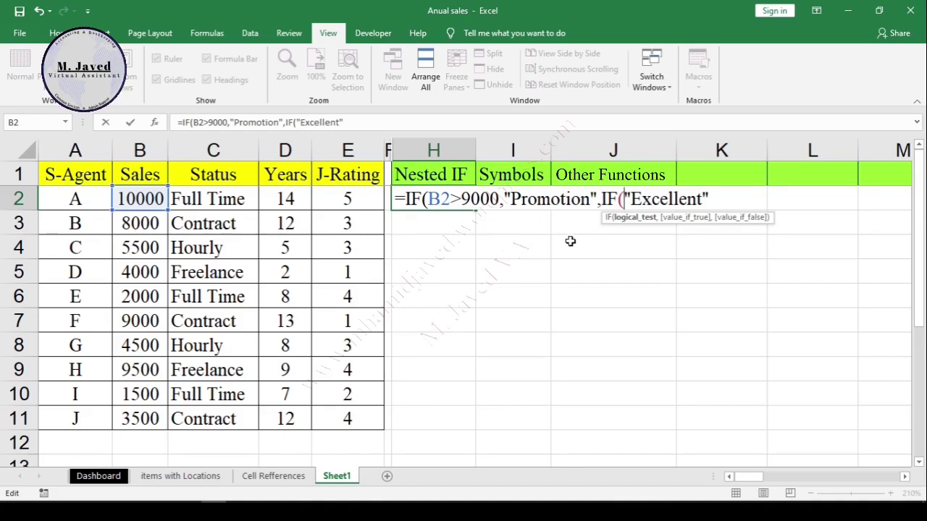
left_click(147, 197)
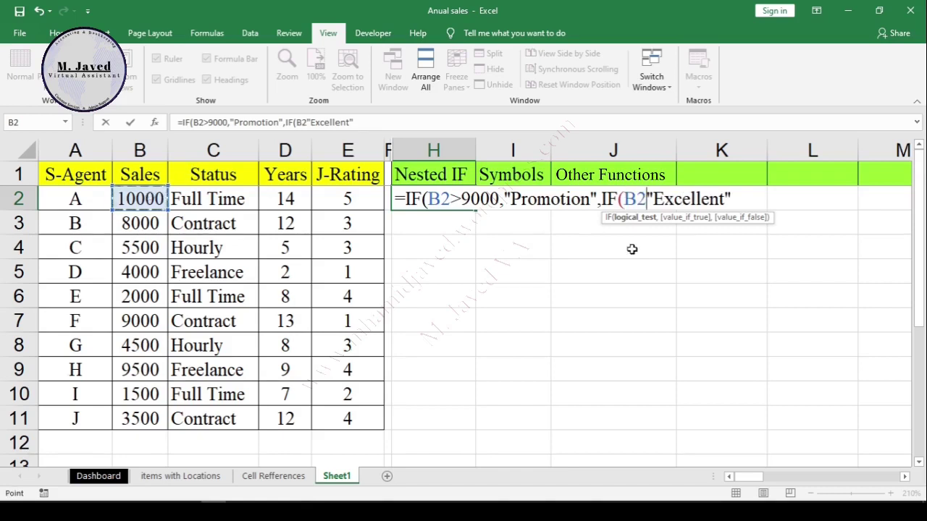
type(">")
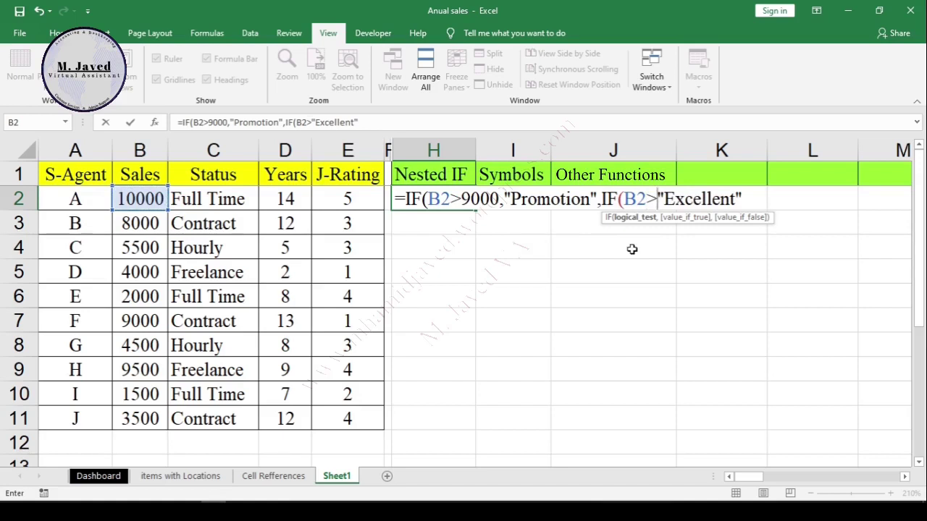
type("+")
key("BackSpace")
type("=")
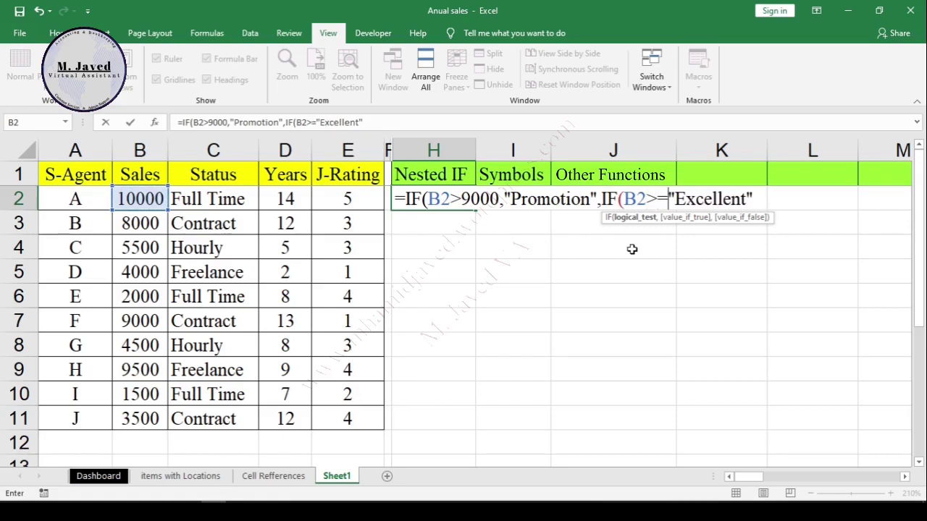
type("7000")
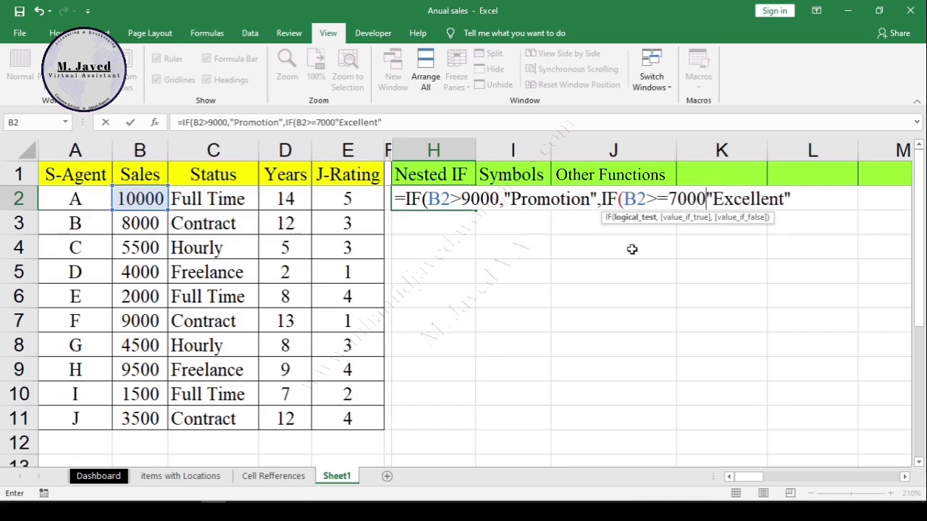
type(",")
Append tests B2>5000 "Good", B2>3000 "Need Improvement", B2<3000 "Training", else "New Hire"
key("End")
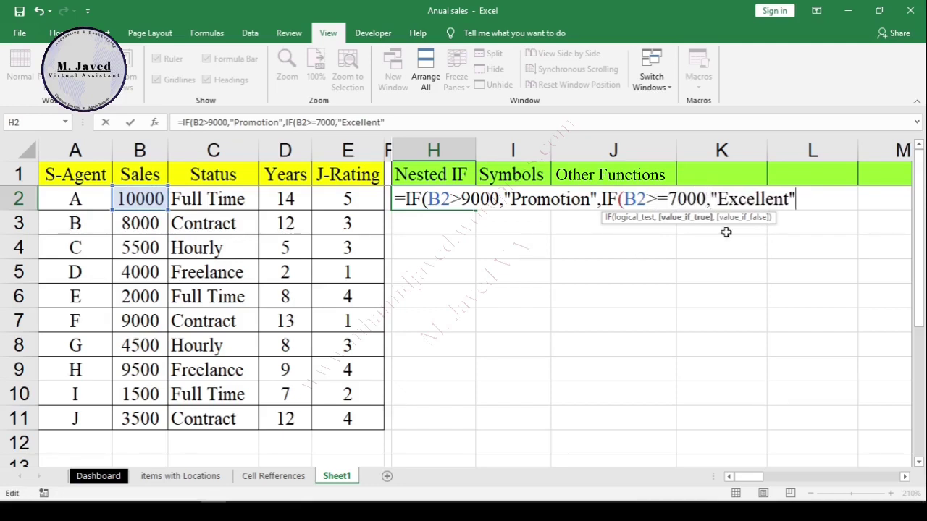
type(",")
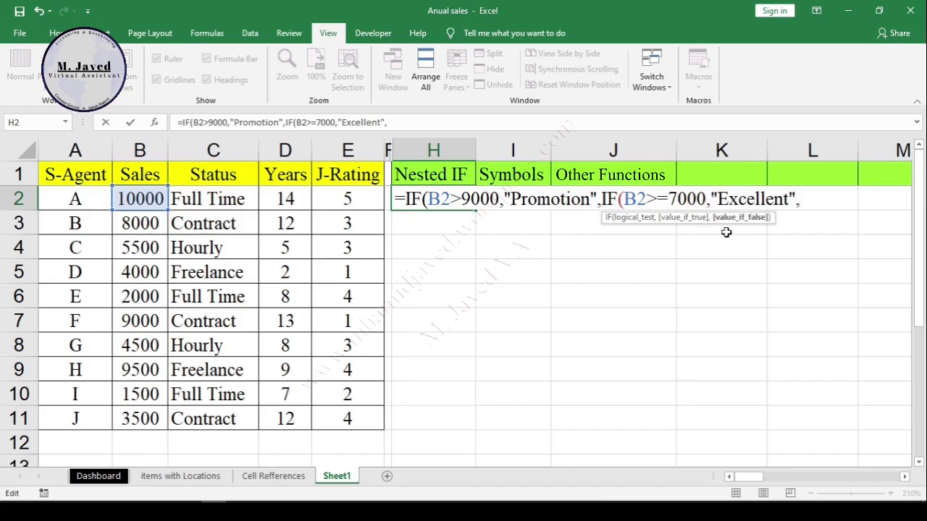
type("if")
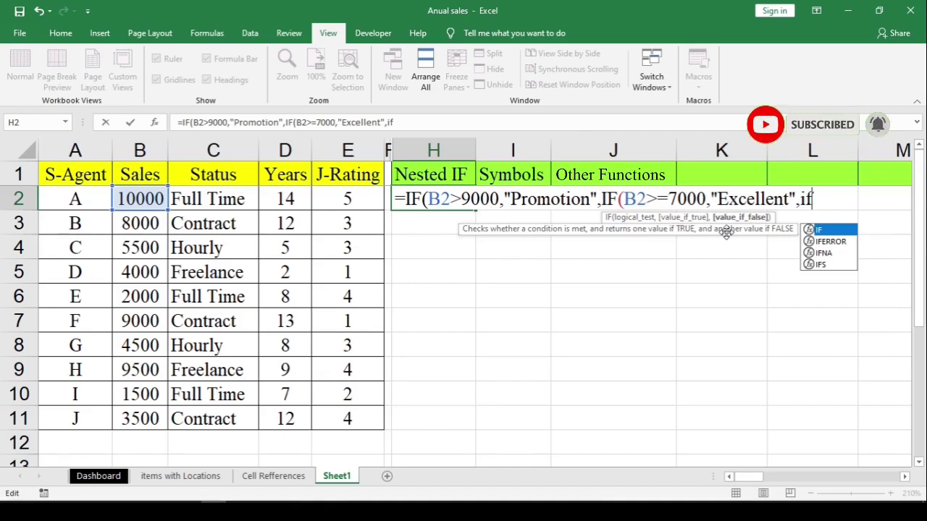
key("Tab")
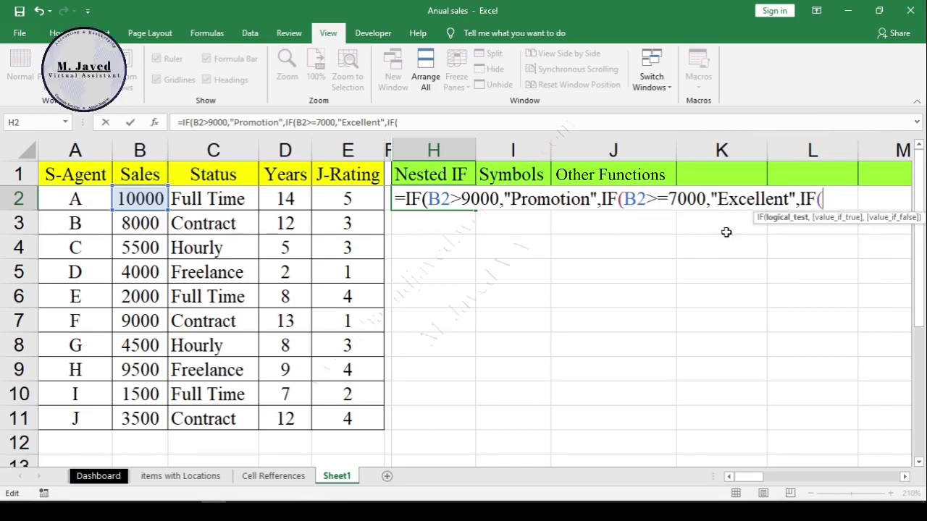
left_click(138, 205)
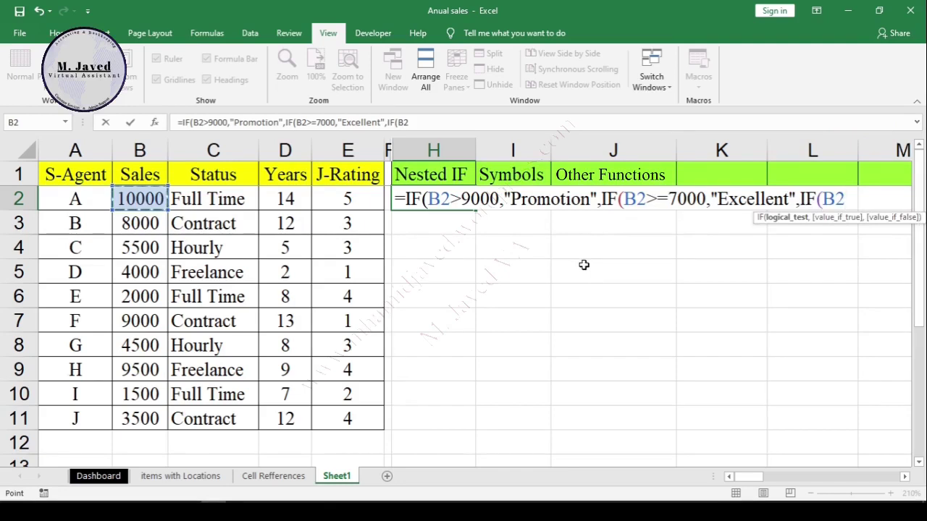
type(">5000")
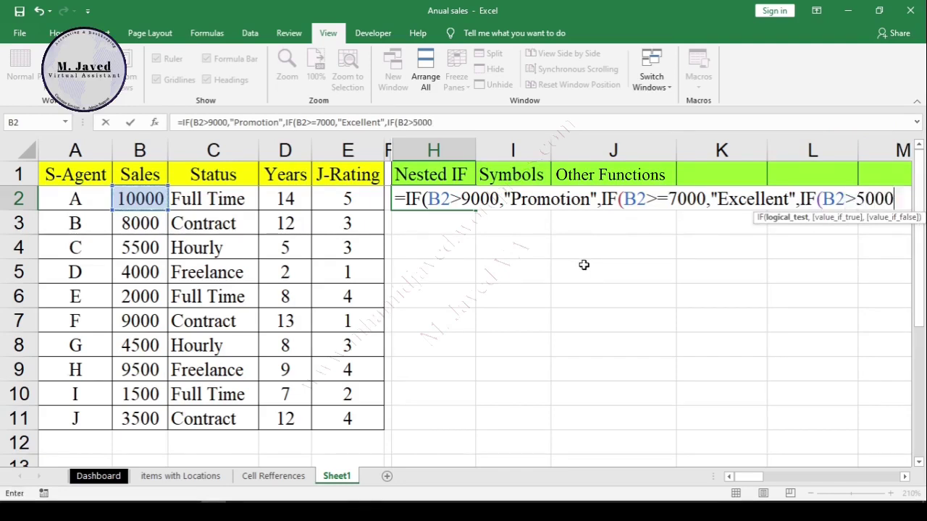
type(",\"Good\",i")
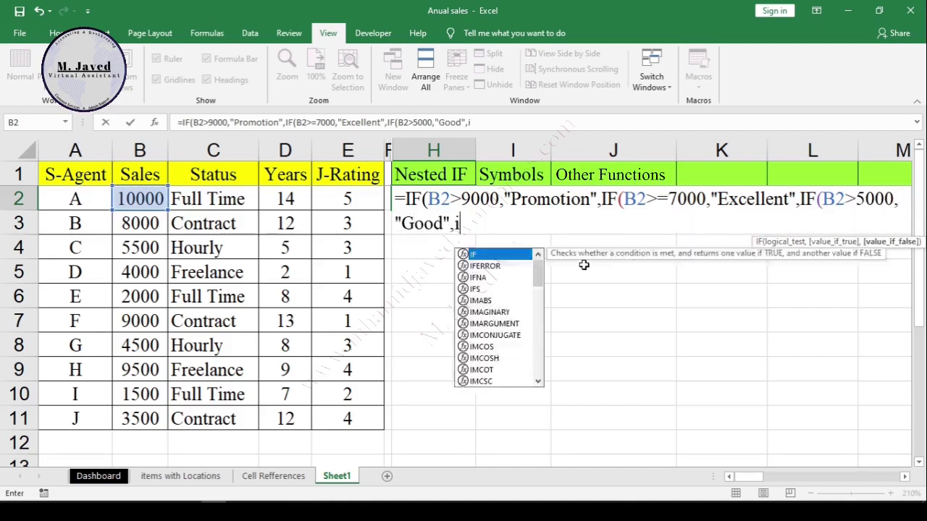
key("Tab")
type("B2>3000")
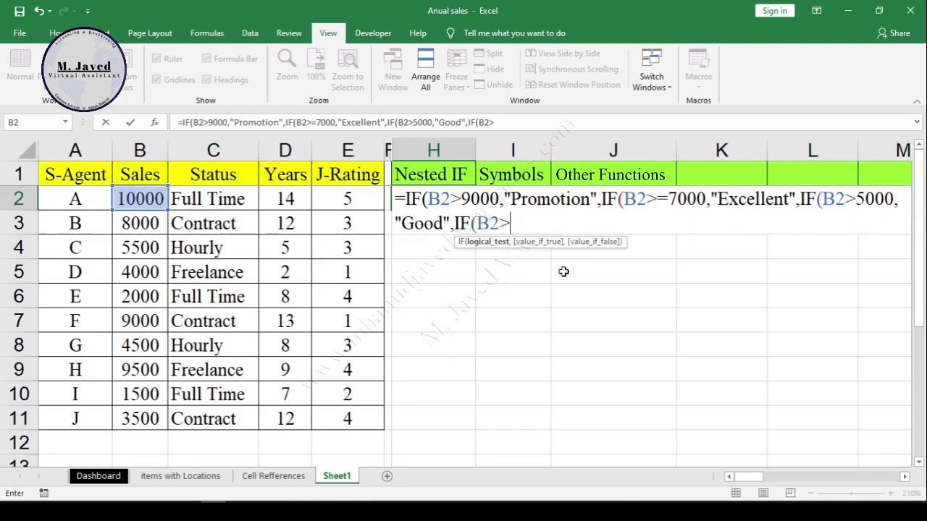
type(",\"Need Improvement")
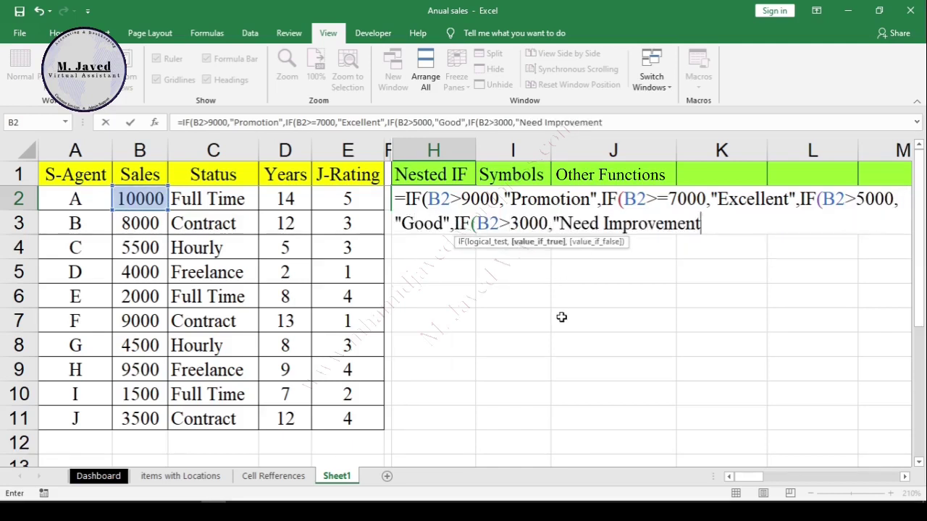
type("\",IF(B2<3000,")
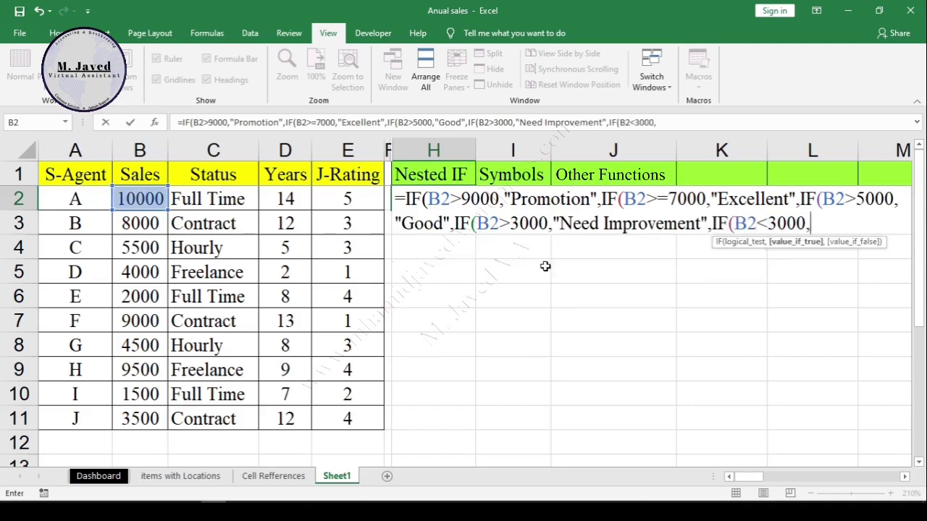
type("\"Training\",")
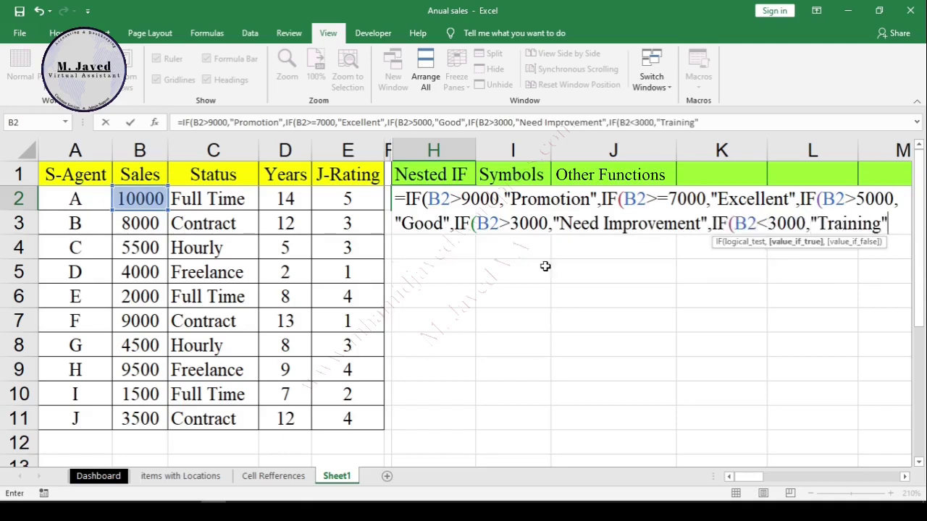
type("\"New Hire\"")
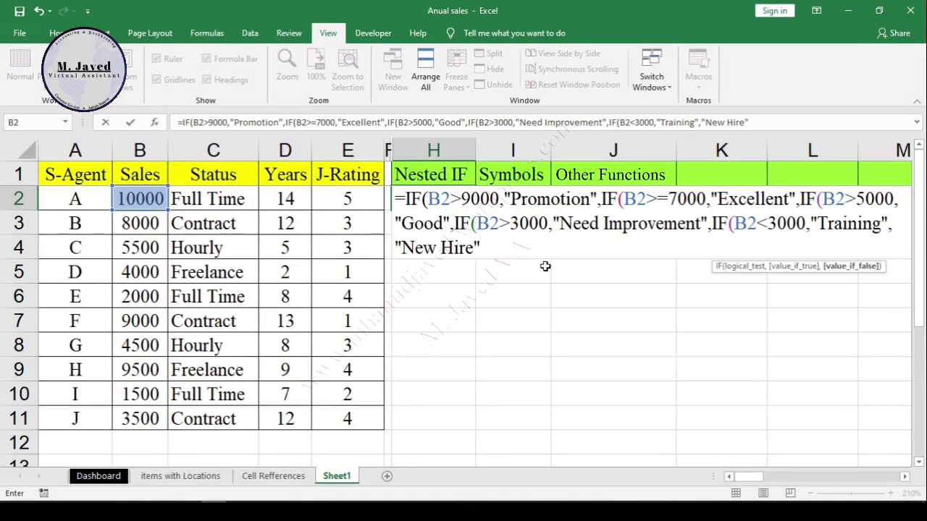
Add ))))) after "New Hire" at the end of the H2 formula
type(")")
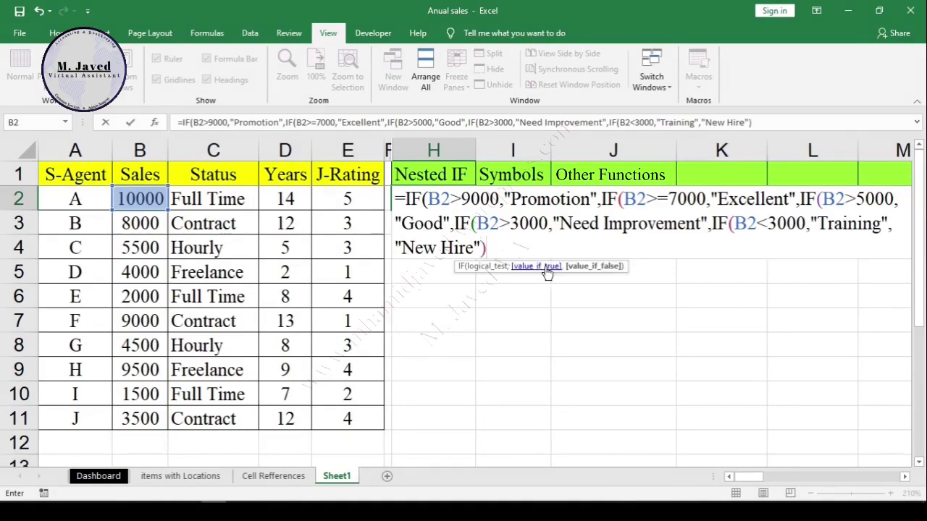
type(")")
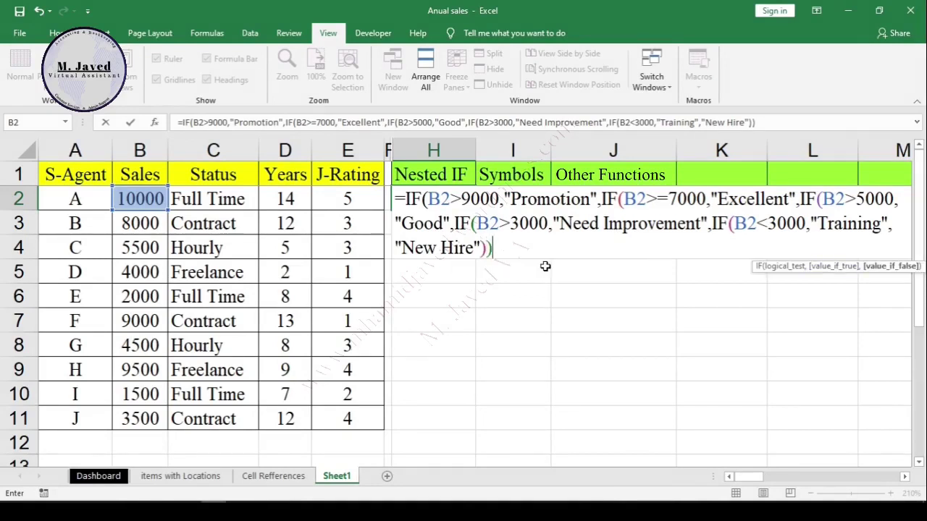
type(")")
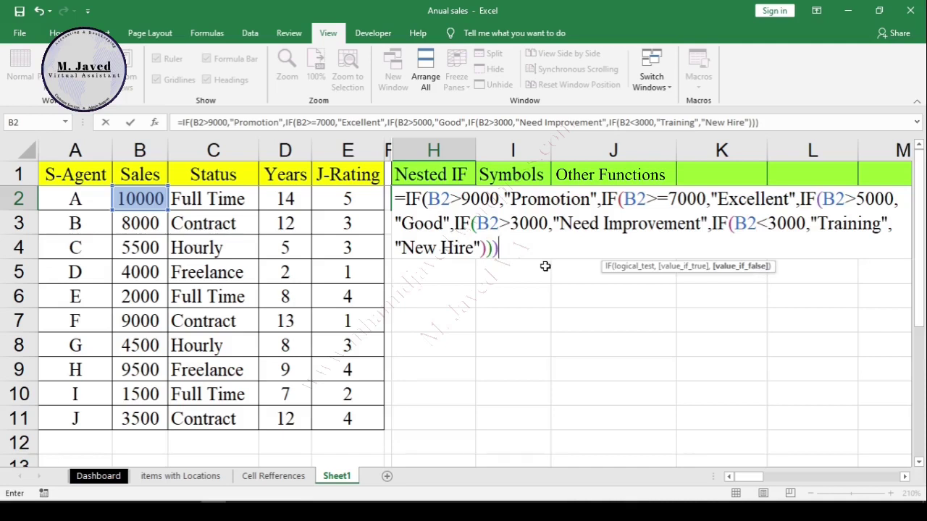
type("))")
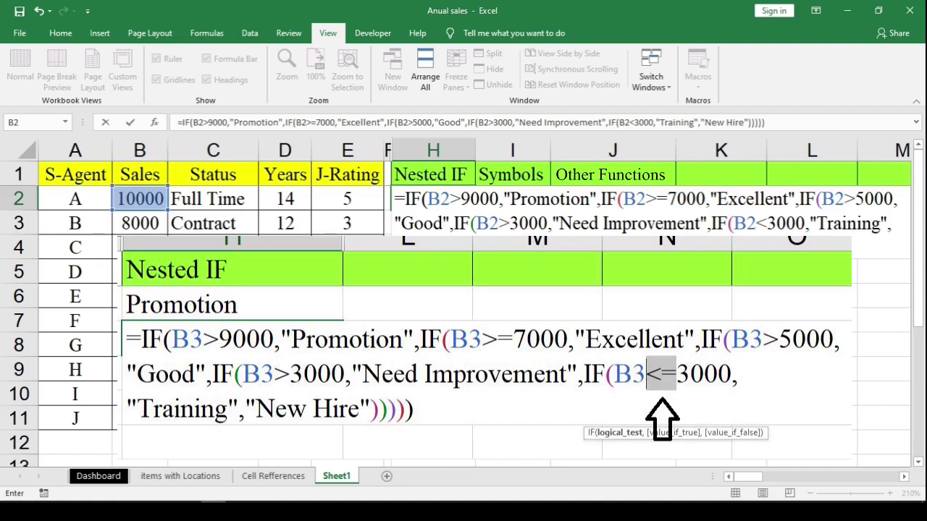
Confirm the nested IF formula in H2 and fill it down to H11
key("Return")
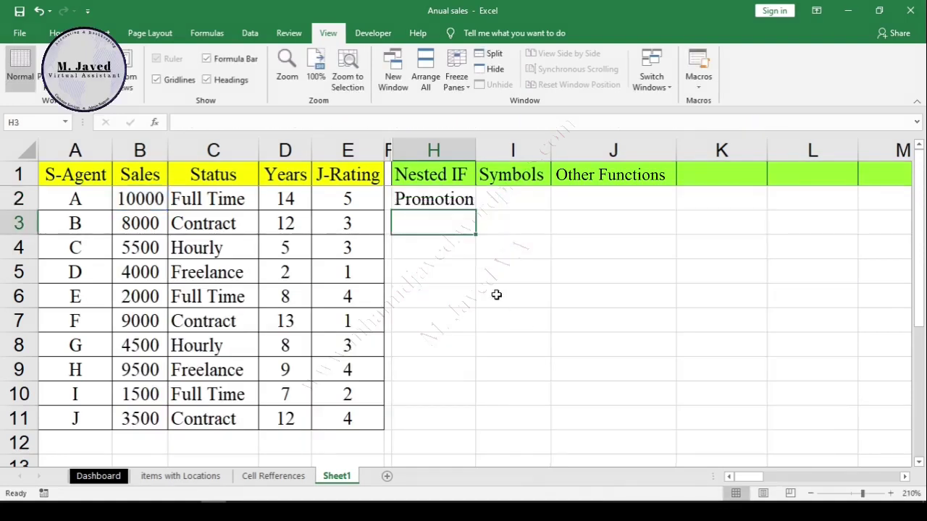
left_click(441, 204)
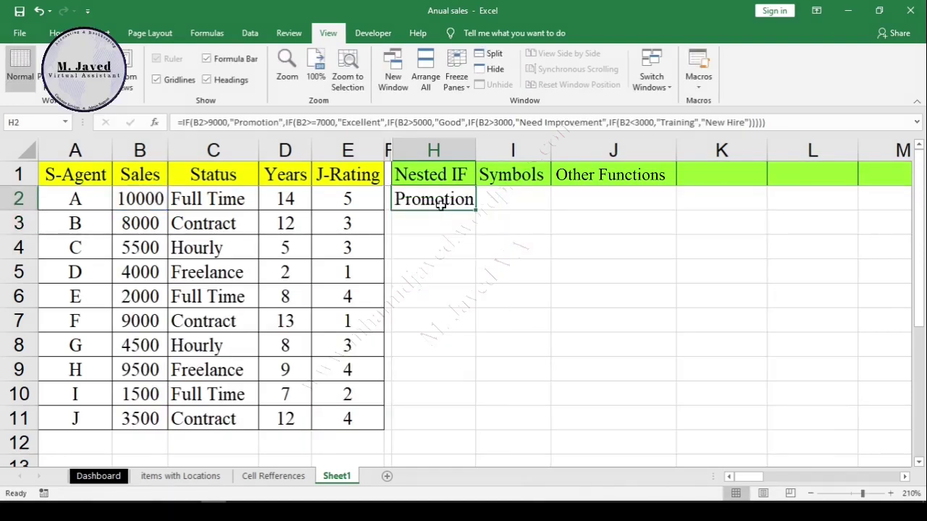
left_click_drag(474, 210, 475, 431)
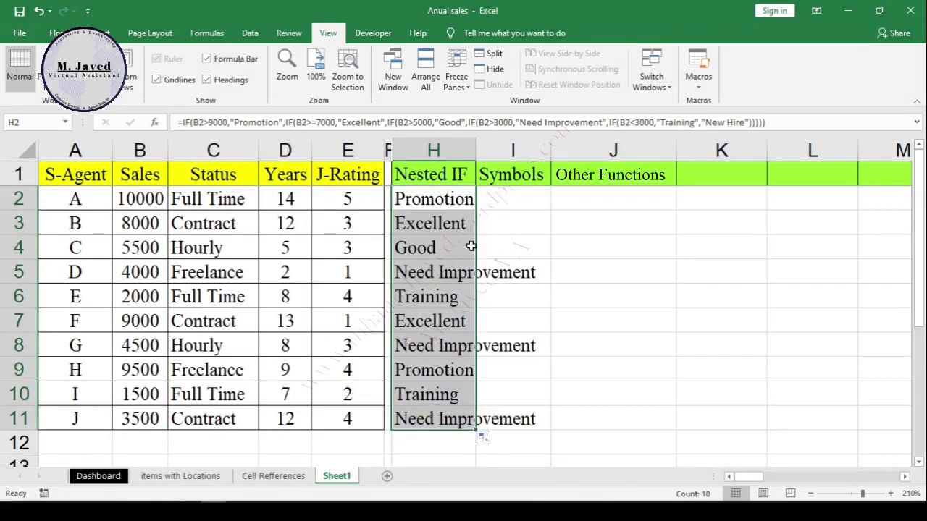
Autofit column H so "Need Improvement" fits, then check the rating cells
double_click(475, 150)
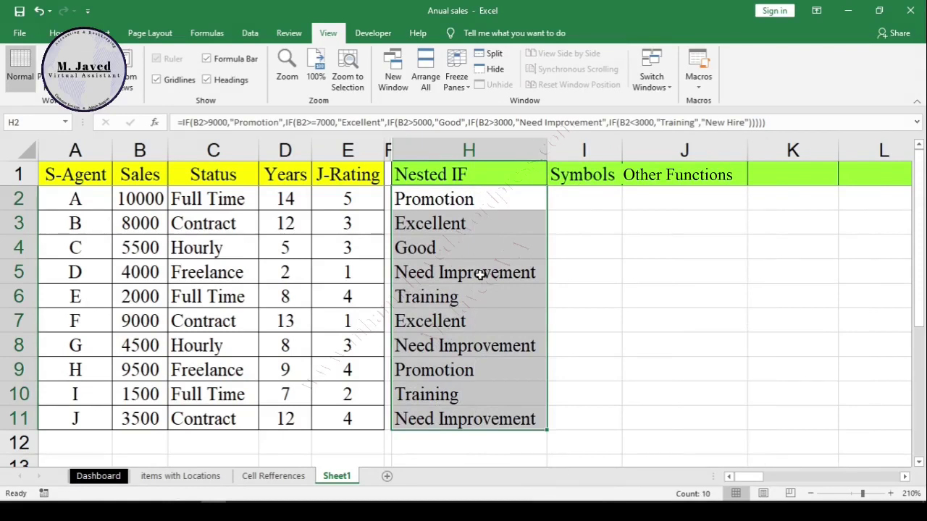
left_click(494, 294)
left_click(509, 217)
left_click(507, 207)
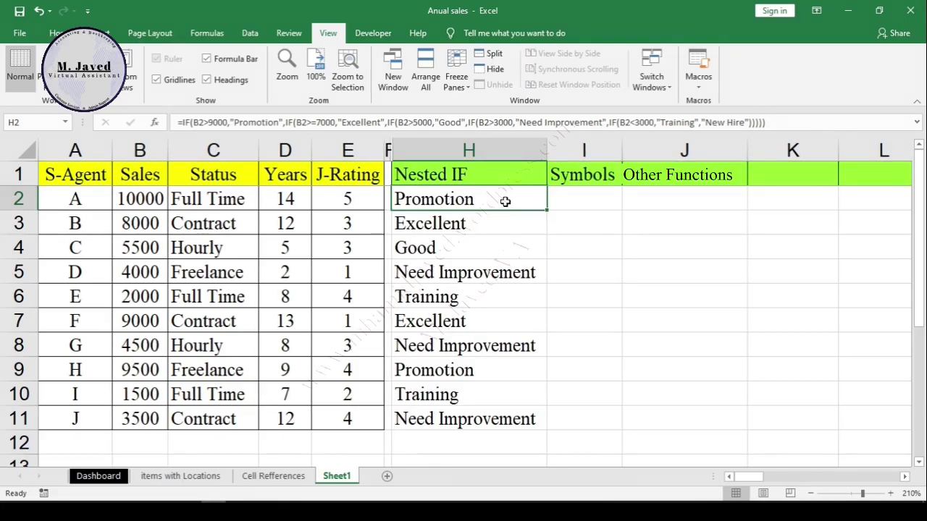
Edit H2's formula in a formula bar enlarged to show several lines
double_click(505, 201)
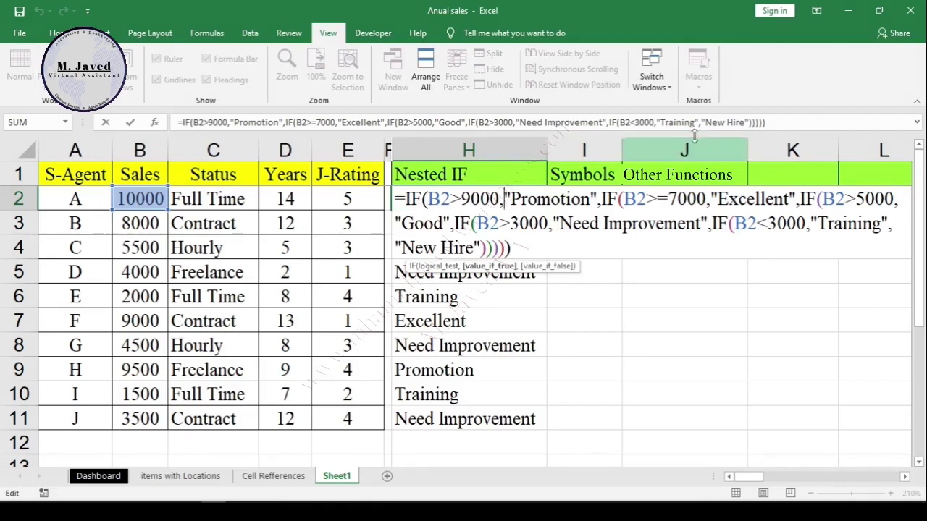
left_click_drag(693, 130, 691, 212)
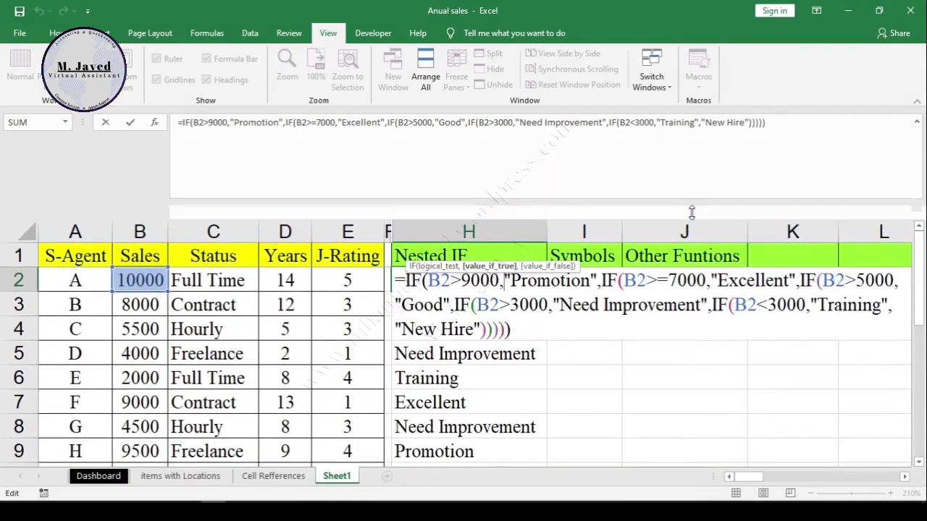
left_click(191, 123)
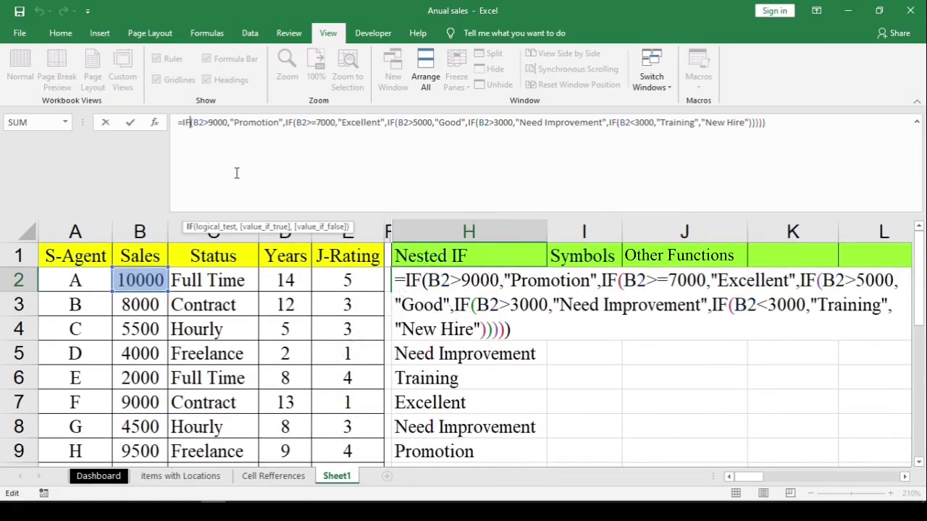
Add line breaks after = and after each of the Promotion, Excellent, Good and Need Improvement tests
key("Left")
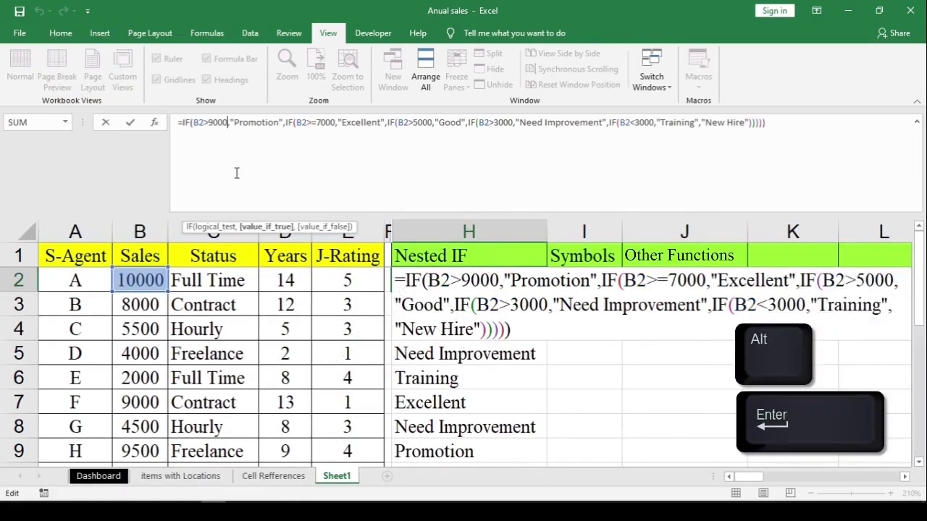
key("Home")
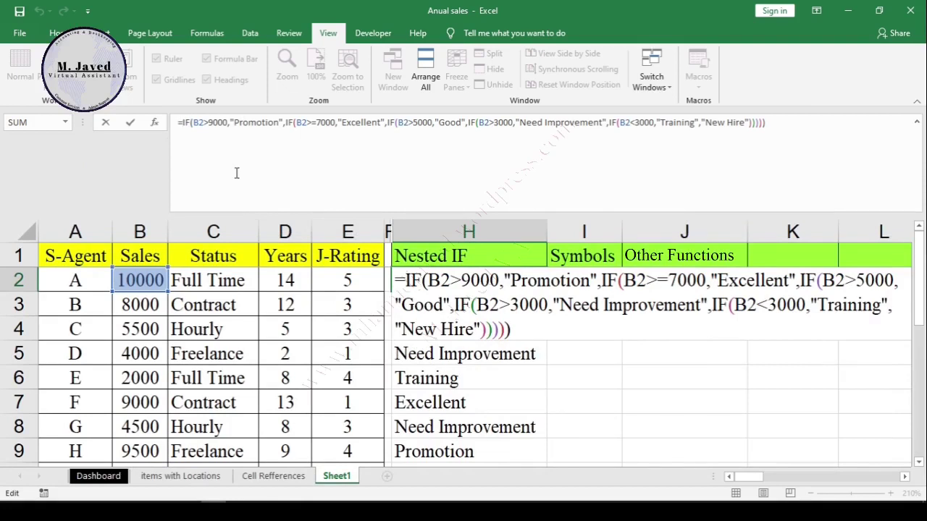
key("alt+Return")
key("Right")
key("Right")
key("Right")
key("Right")
key("Right")
key("Right")
key("Right")
key("Right")
key("Right")
key("Right")
key("Right")
key("Right")
key("Right")
key("Right")
key("Right")
key("Right")
key("Right")
key("Right")
key("Right")
key("Right")
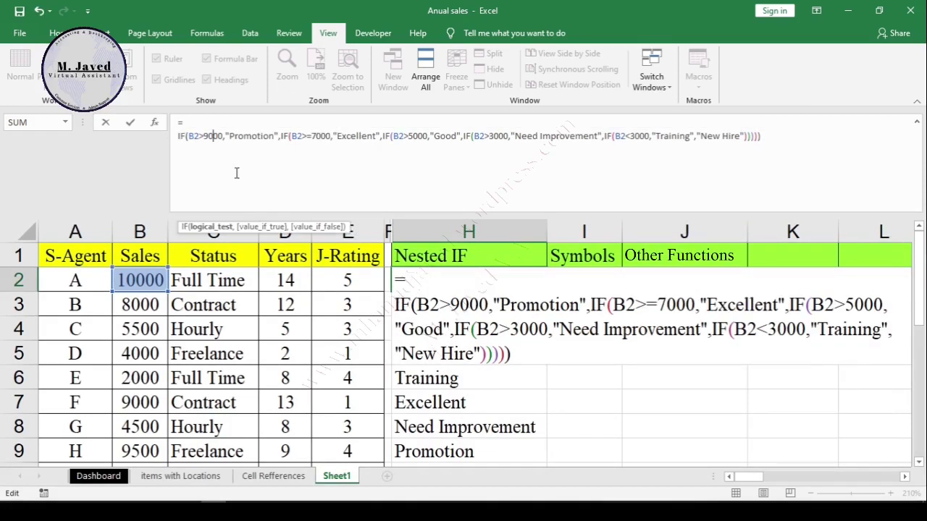
key("alt+Return")
key("Right")
key("Right")
key("Right")
key("Right")
key("Right")
key("Right")
key("Right")
key("Right")
key("Right")
key("Right")
key("Right")
key("Right")
key("Right")
key("Right")
key("Right")
key("Right")
key("Right")
key("Right")
key("Right")
key("Right")
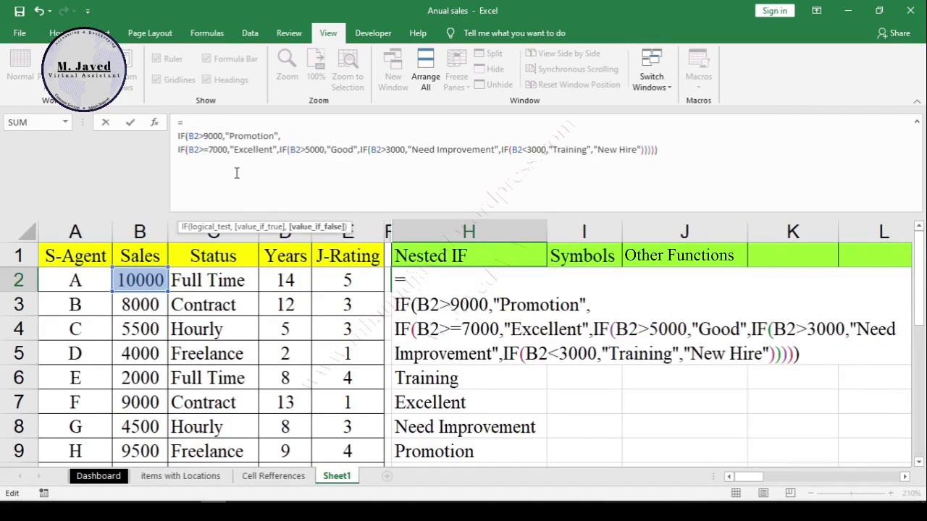
key("alt+Return")
key("Right")
key("Right")
key("Right")
key("Right")
key("Right")
key("Right")
key("Right")
key("Right")
key("Right")
key("Right")
key("Right")
key("Right")
key("Right")
key("Right")
key("Right")
key("Right")
key("Right")
key("Right")
key("alt+Return")
key("Right")
key("Right")
key("Right")
key("Right")
key("Right")
key("Right")
key("Right")
key("Right")
key("Right")
key("Right")
key("Right")
key("Right")
key("Right")
key("Right")
key("Right")
key("Right")
key("Right")
key("Right")
key("Right")
key("Right")
key("alt+Return")
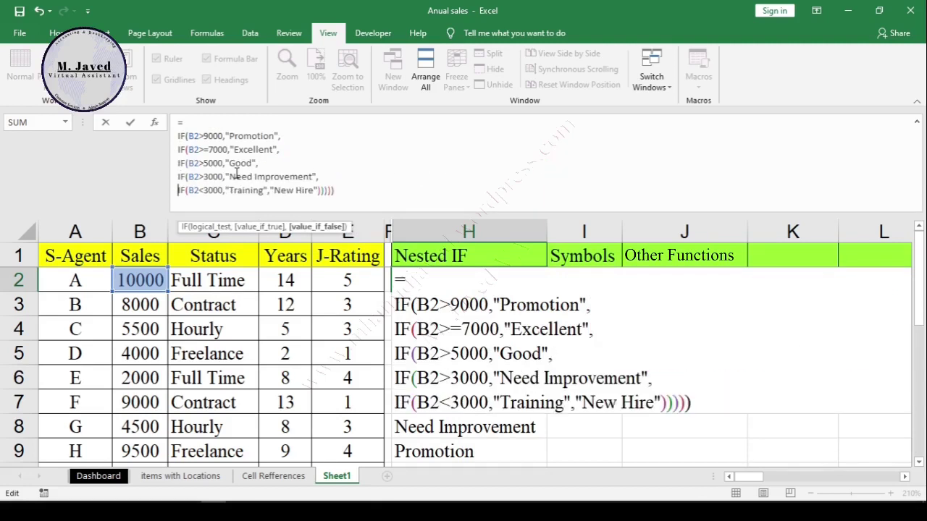
key("Up")
key("Up")
key("Right")
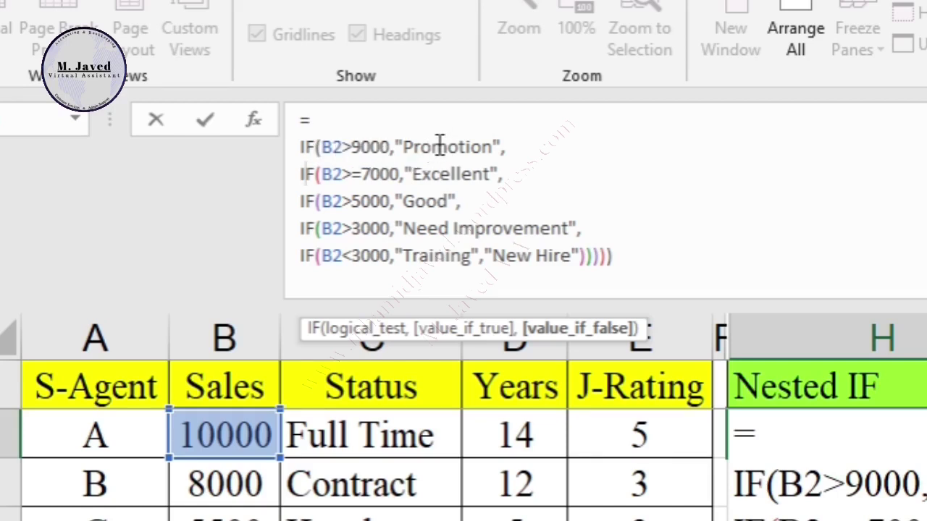
Review the B2>9000 'Promotion' and 7000 'Excellent' tests in H2's multi-line formula
left_click_drag(395, 146, 334, 147)
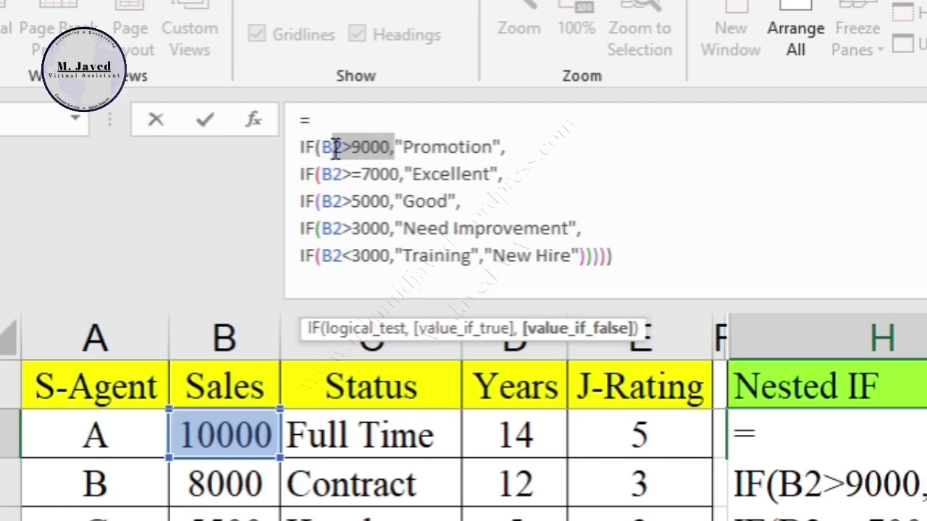
left_click(492, 146)
double_click(490, 146)
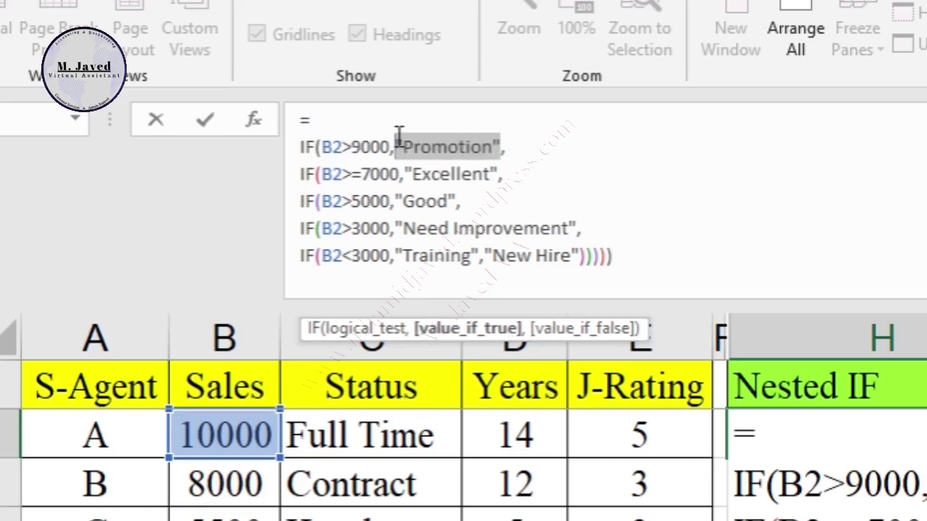
left_click(452, 147)
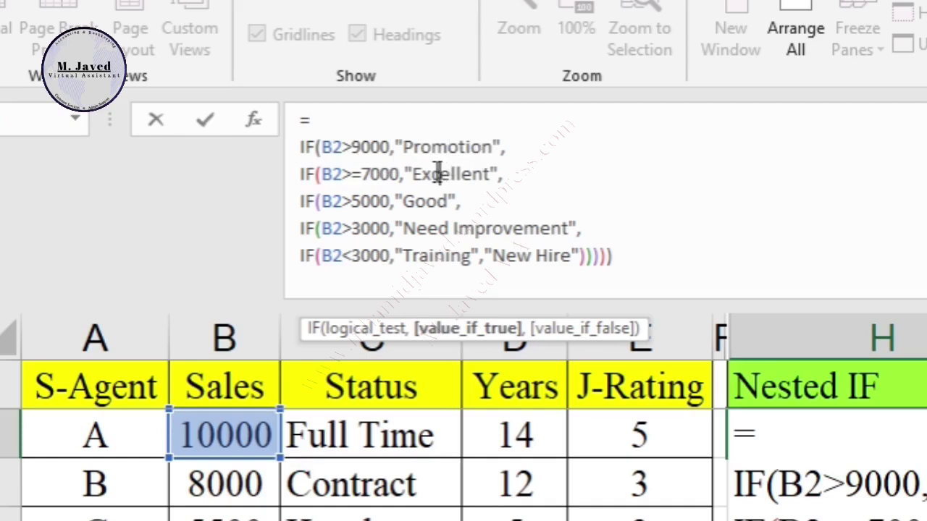
left_click(374, 173)
left_click(462, 174)
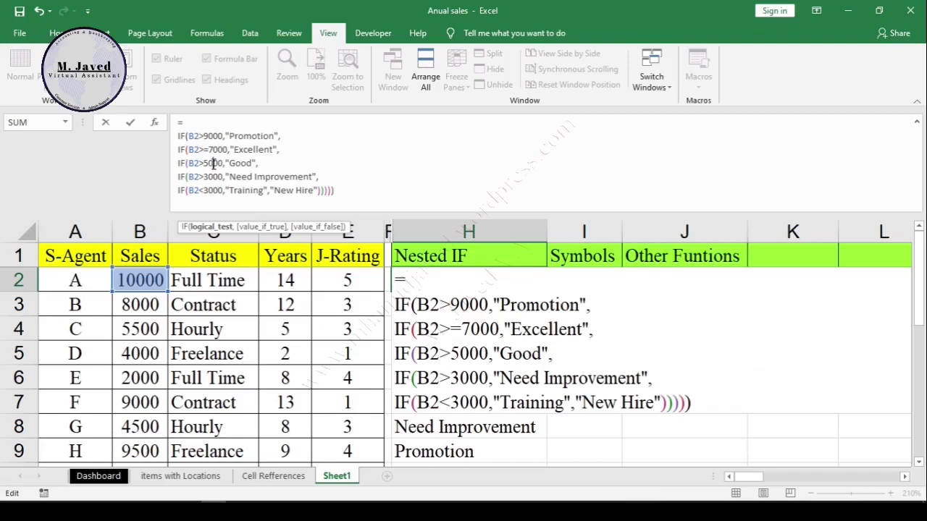
Check the 5000 threshold and 'Need Improvement' result, then commit the formula
left_click(370, 202)
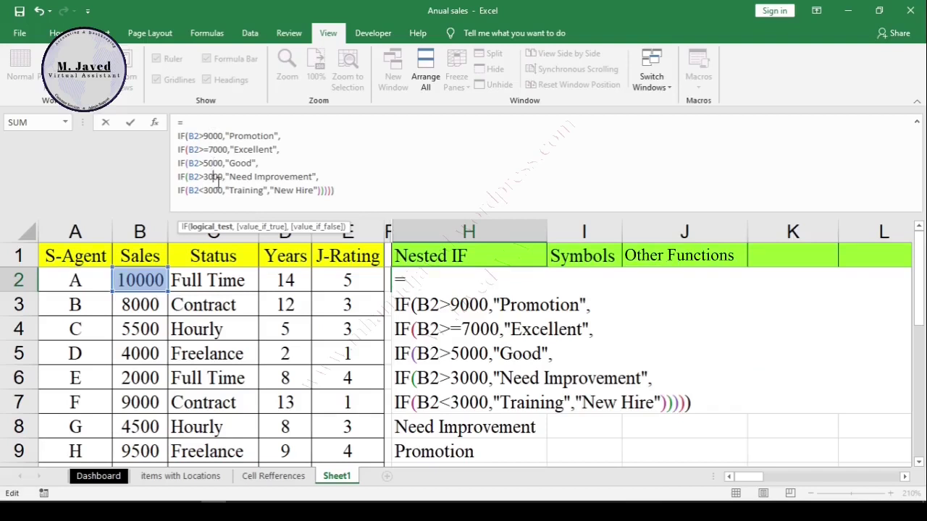
left_click_drag(216, 177, 291, 177)
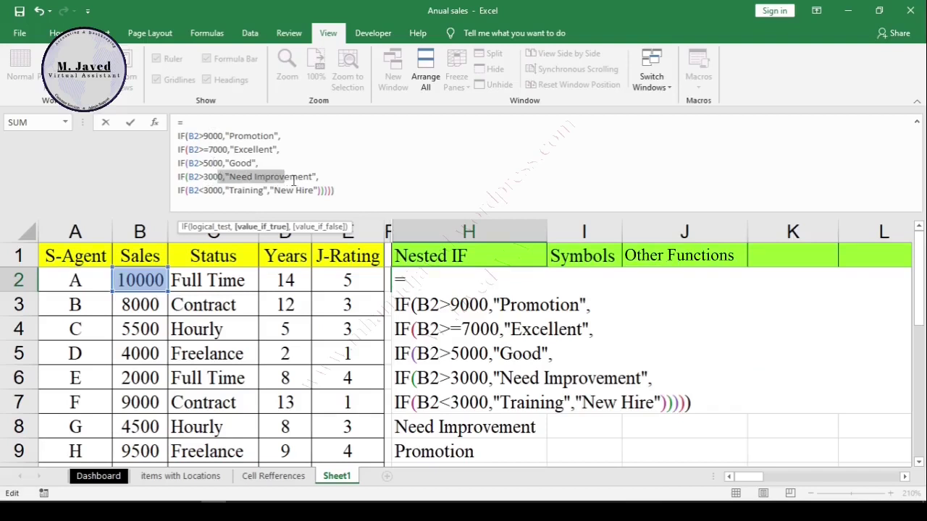
left_click(302, 180)
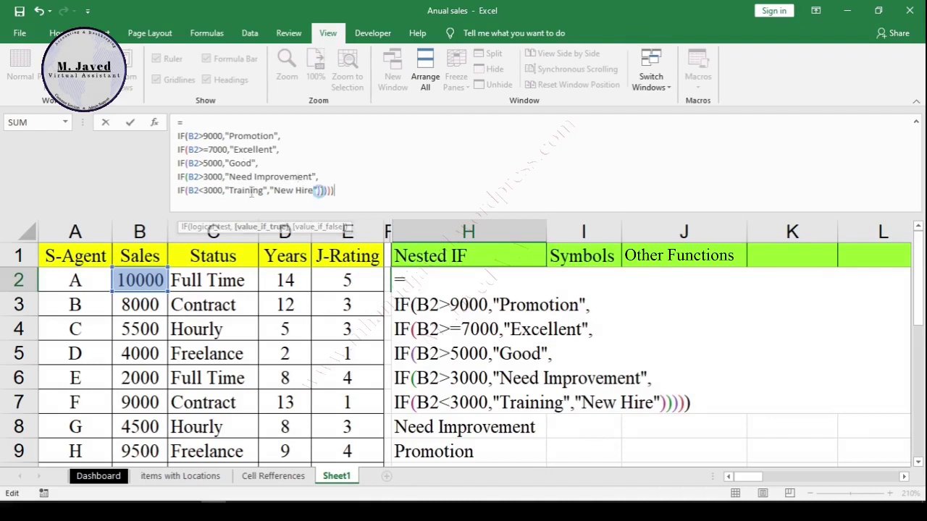
key("Return")
Shrink the formula bar back, then inspect H6, B6's sales value, H10 and H2
left_click_drag(559, 215, 552, 153)
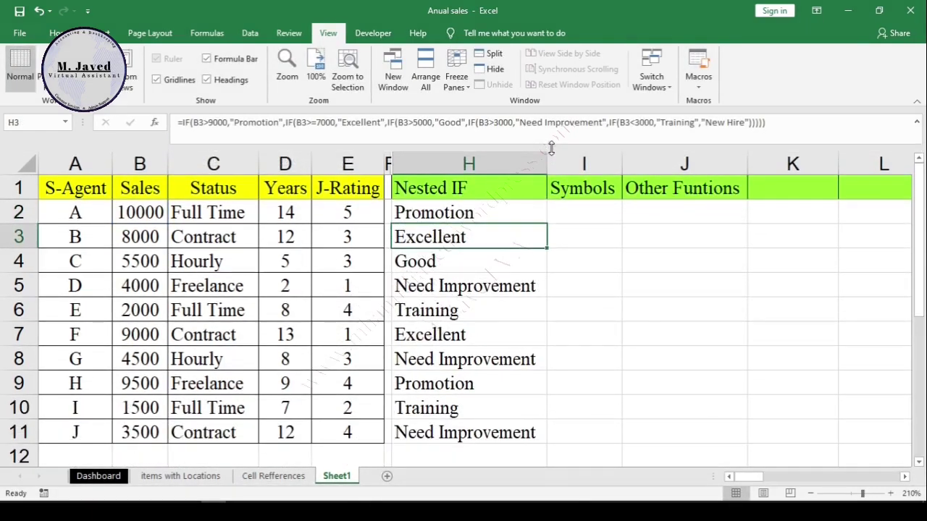
left_click(471, 310)
left_click(140, 310)
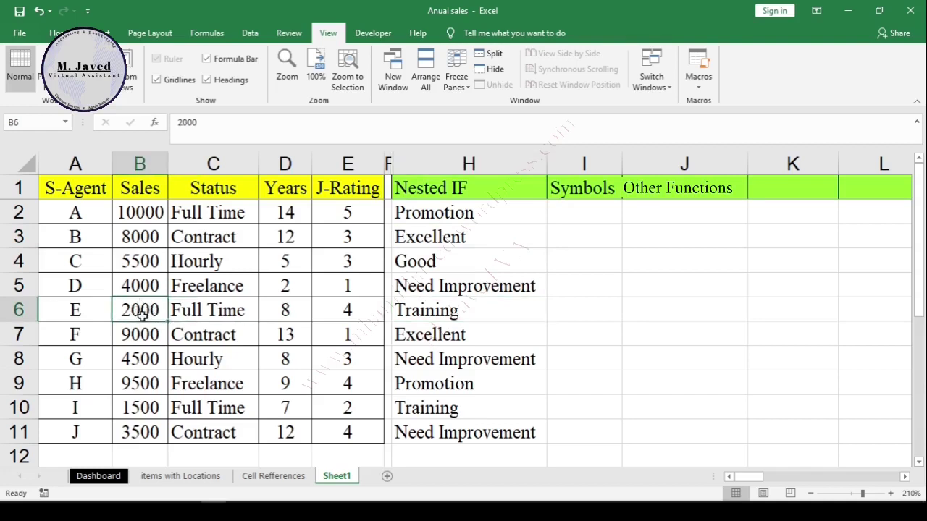
left_click(457, 408)
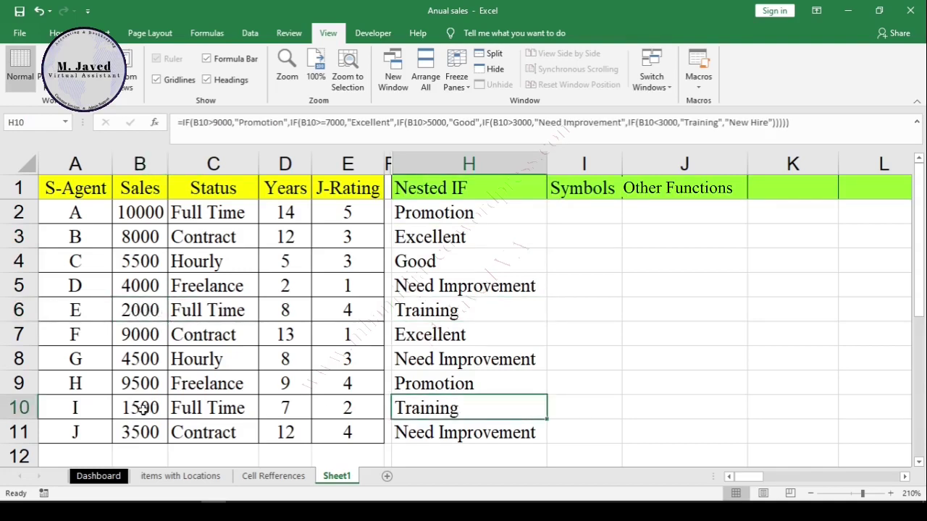
left_click(502, 212)
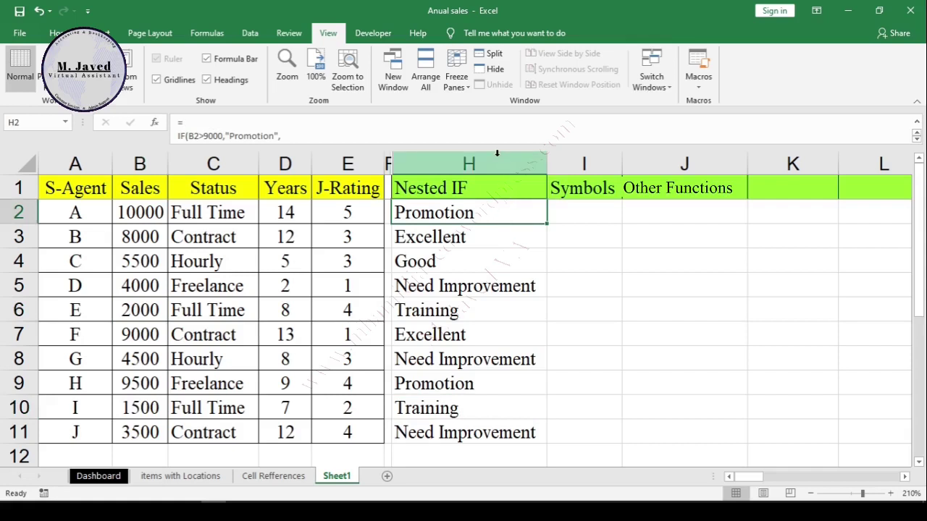